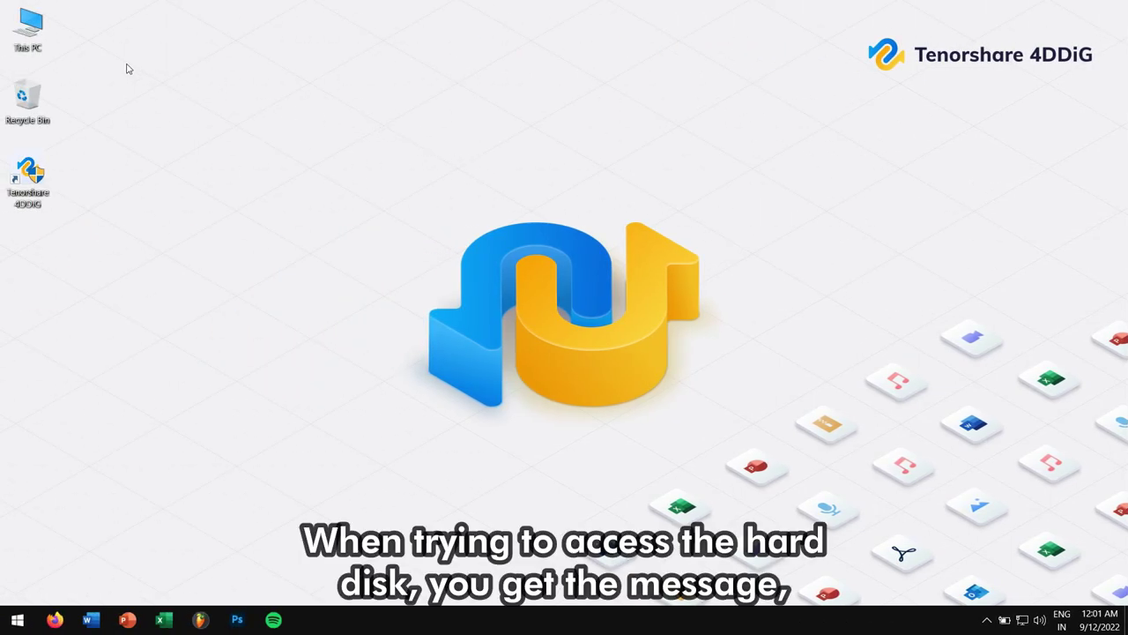
# Try opening Removable Disk (F:) from This PC, then bring up its context menu
pyautogui.doubleClick(33, 42)
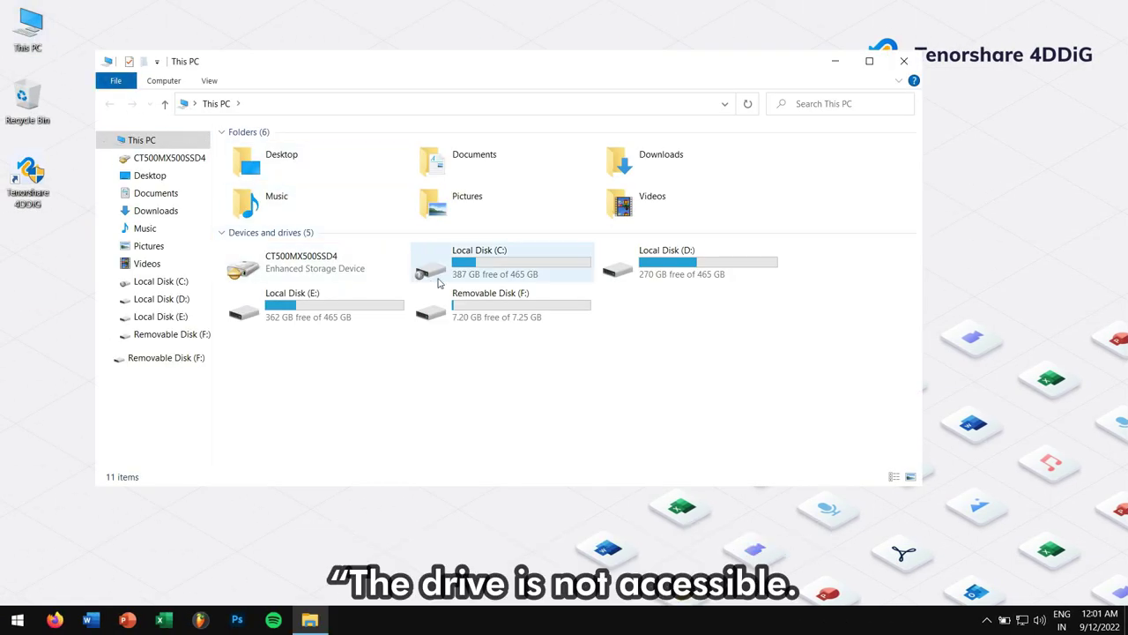
pyautogui.click(490, 308)
pyautogui.doubleClick(490, 308)
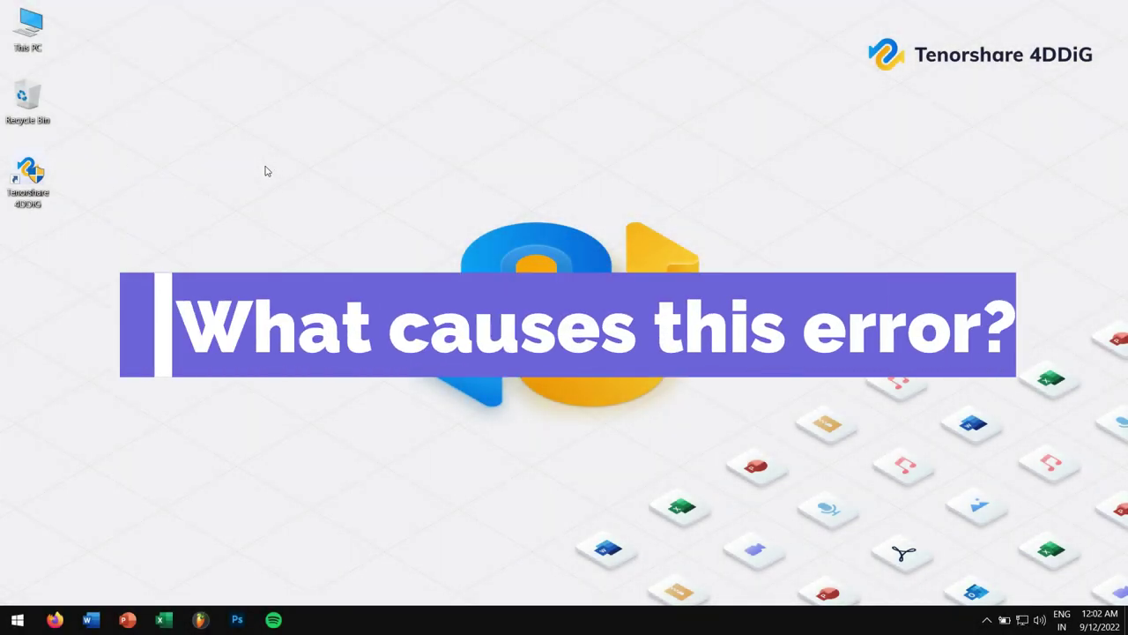
pyautogui.doubleClick(28, 31)
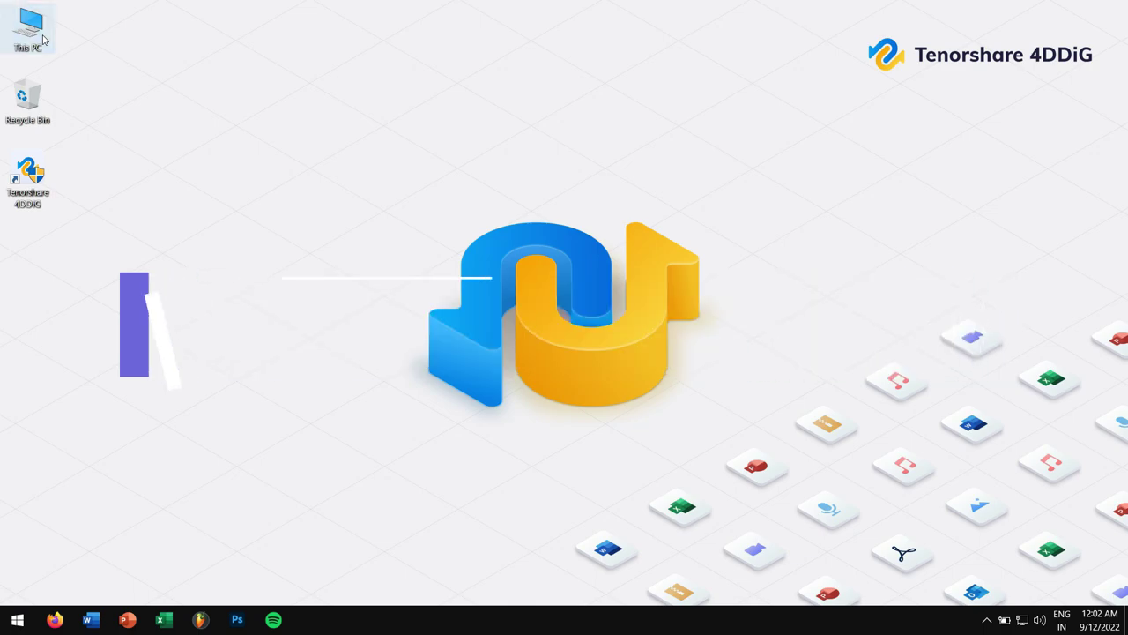
pyautogui.moveTo(450, 373); pyautogui.dragTo(554, 310)
pyautogui.rightClick(554, 310)
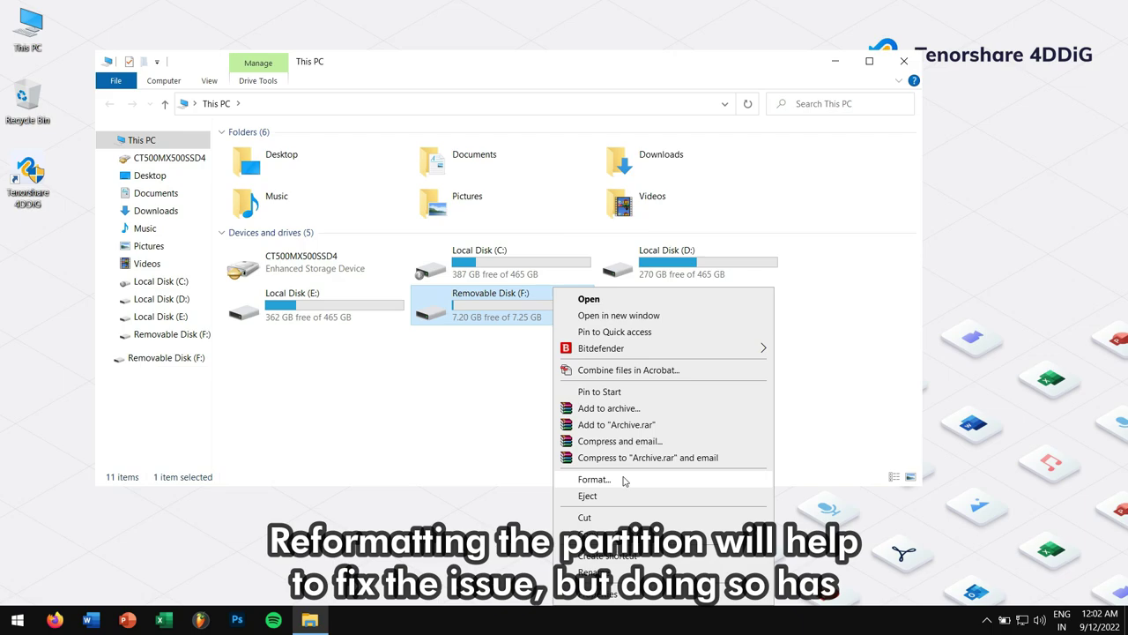
# Deselect drive F:, close This PC and refresh the desktop
pyautogui.click(461, 411)
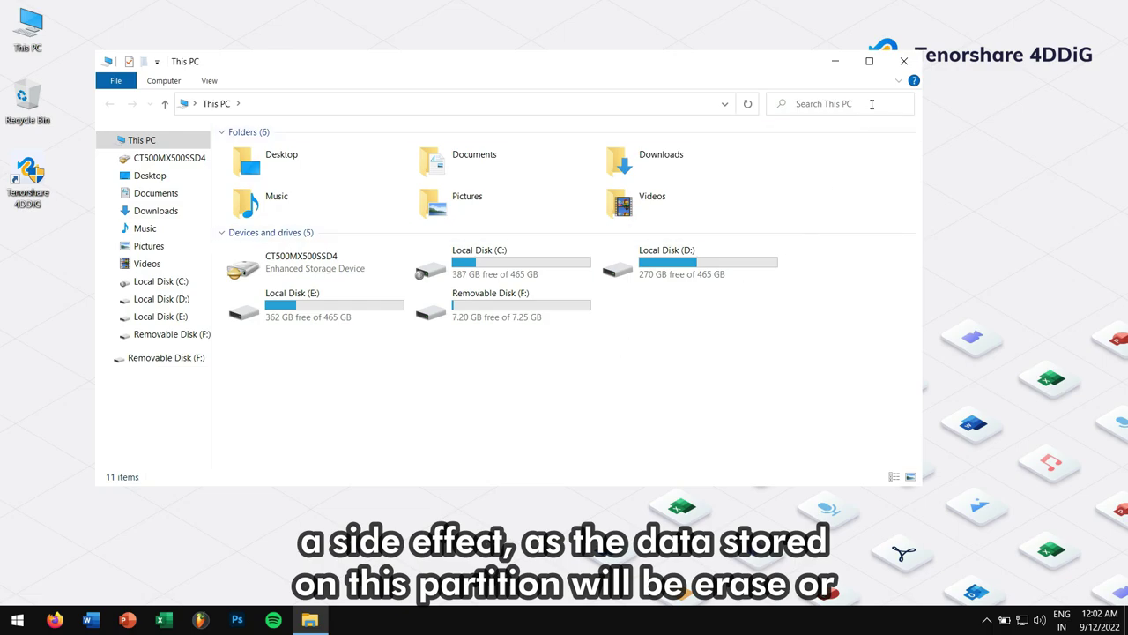
pyautogui.click(902, 63)
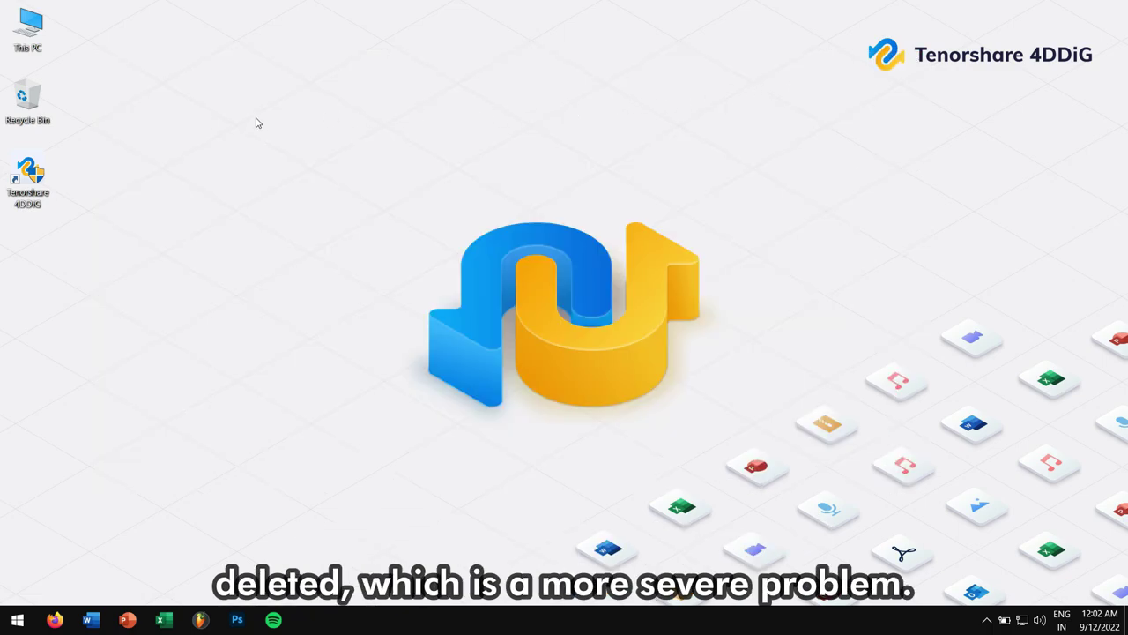
pyautogui.rightClick(201, 120)
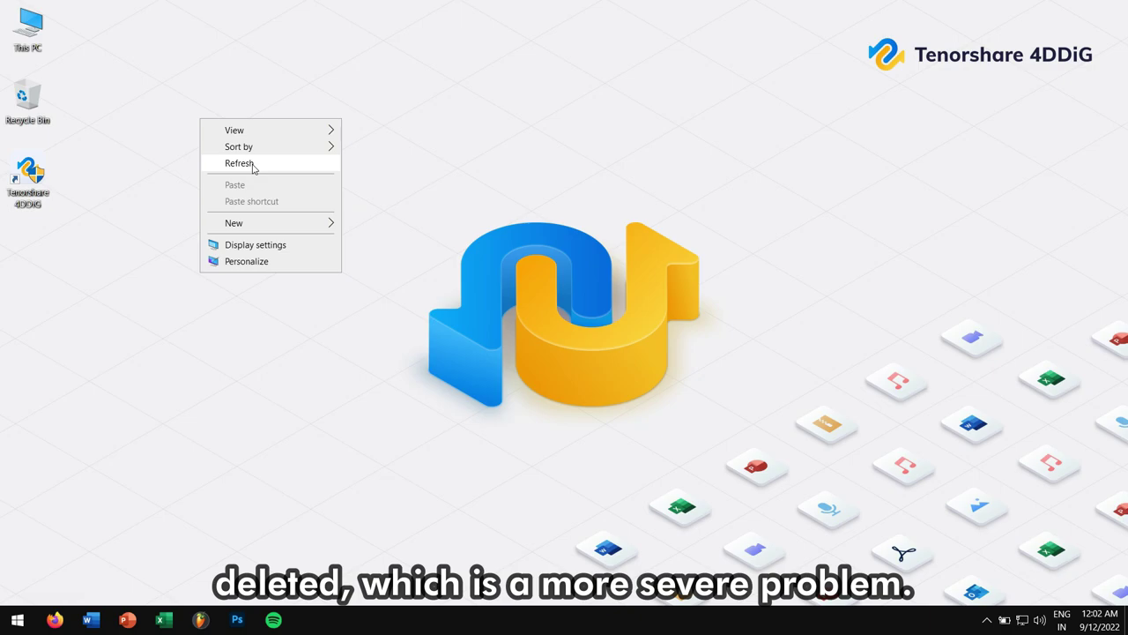
pyautogui.click(253, 166)
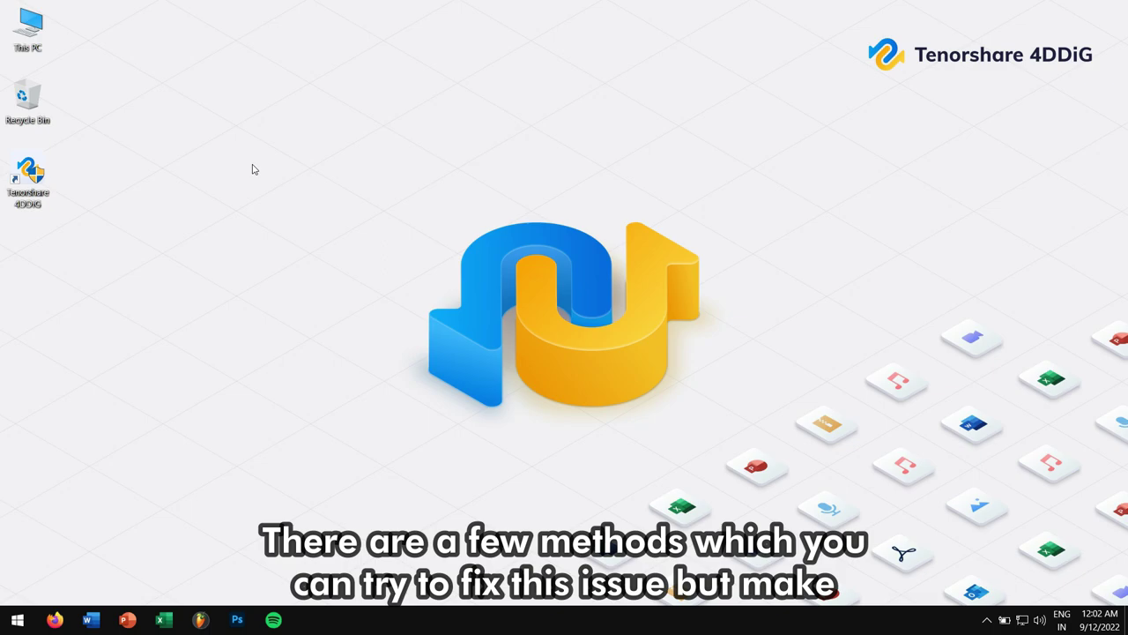
# Reach drive F:'s Advanced security settings through Properties and the Security tab
pyautogui.doubleClick(35, 19)
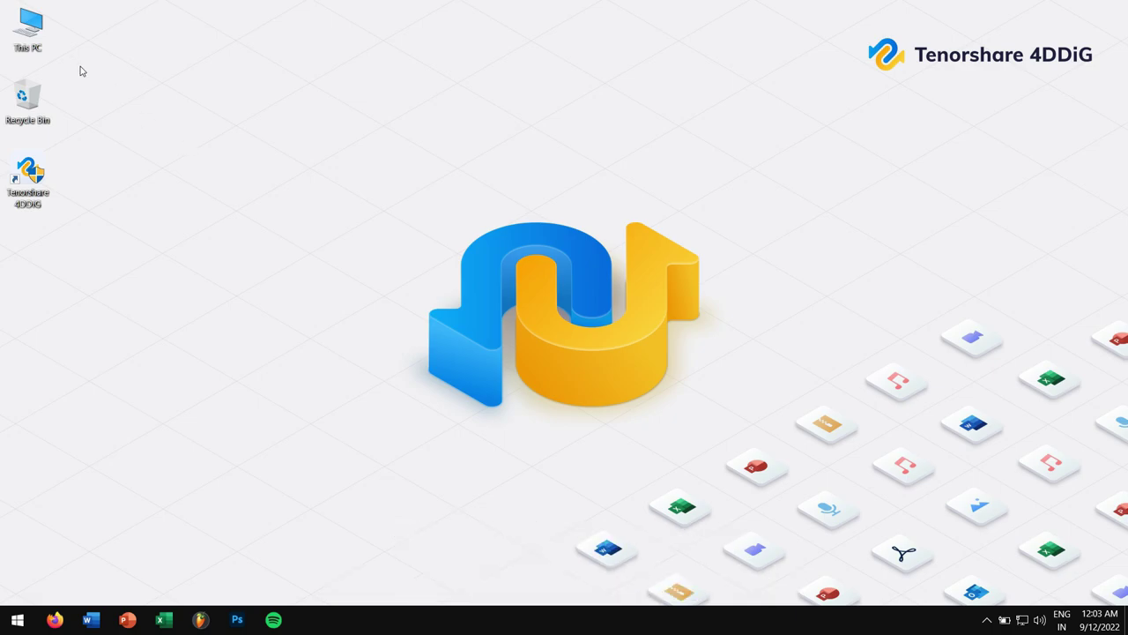
pyautogui.doubleClick(34, 36)
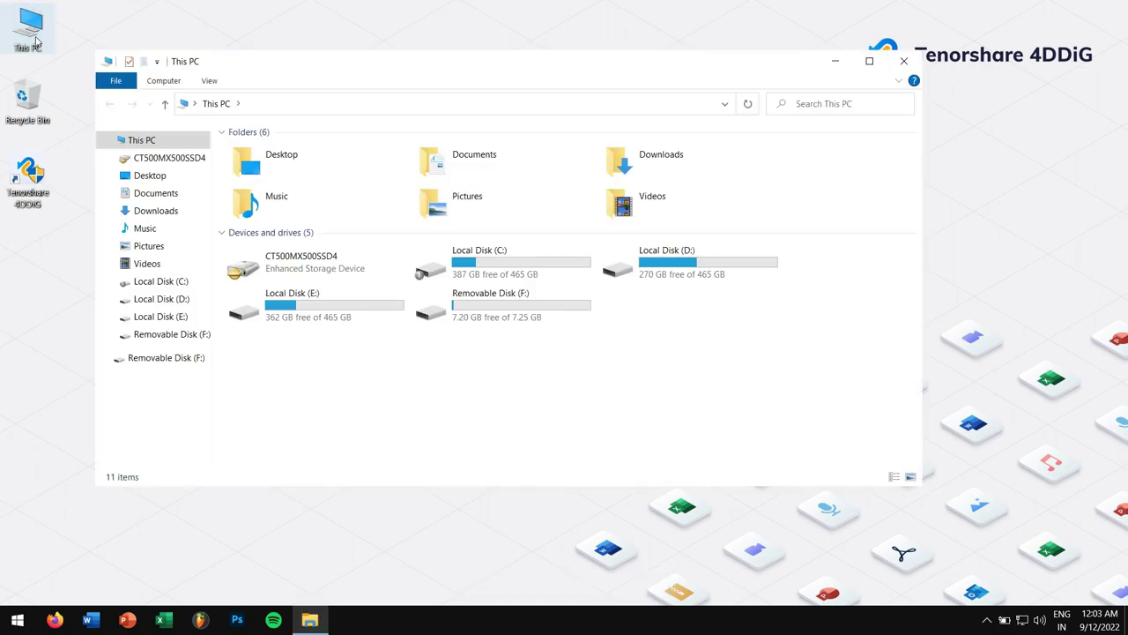
pyautogui.rightClick(506, 305)
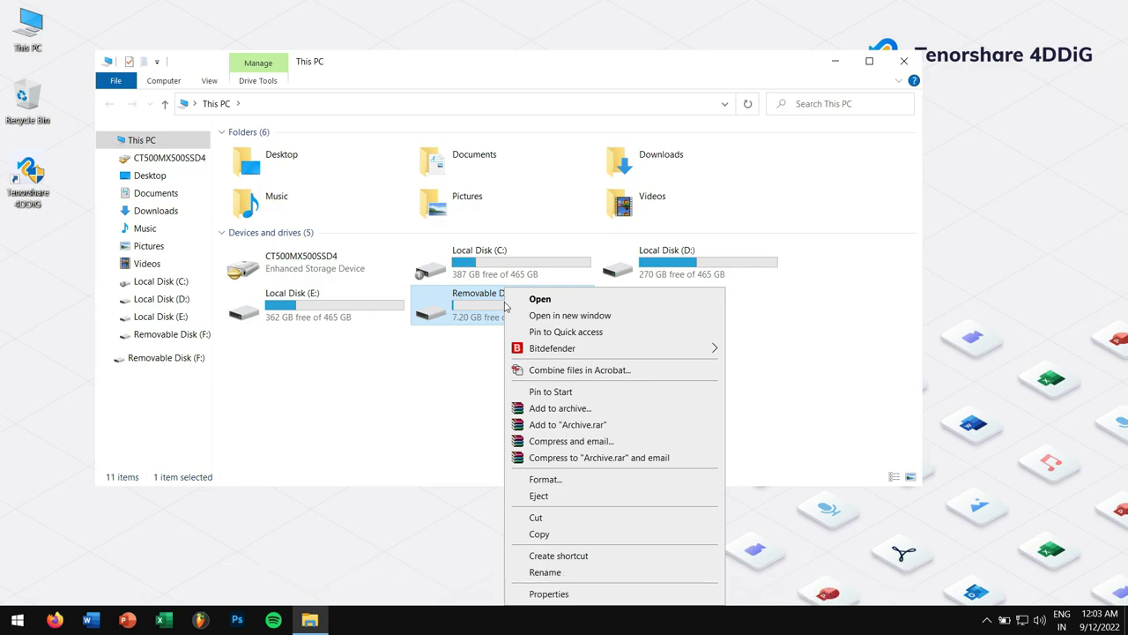
pyautogui.click(596, 601)
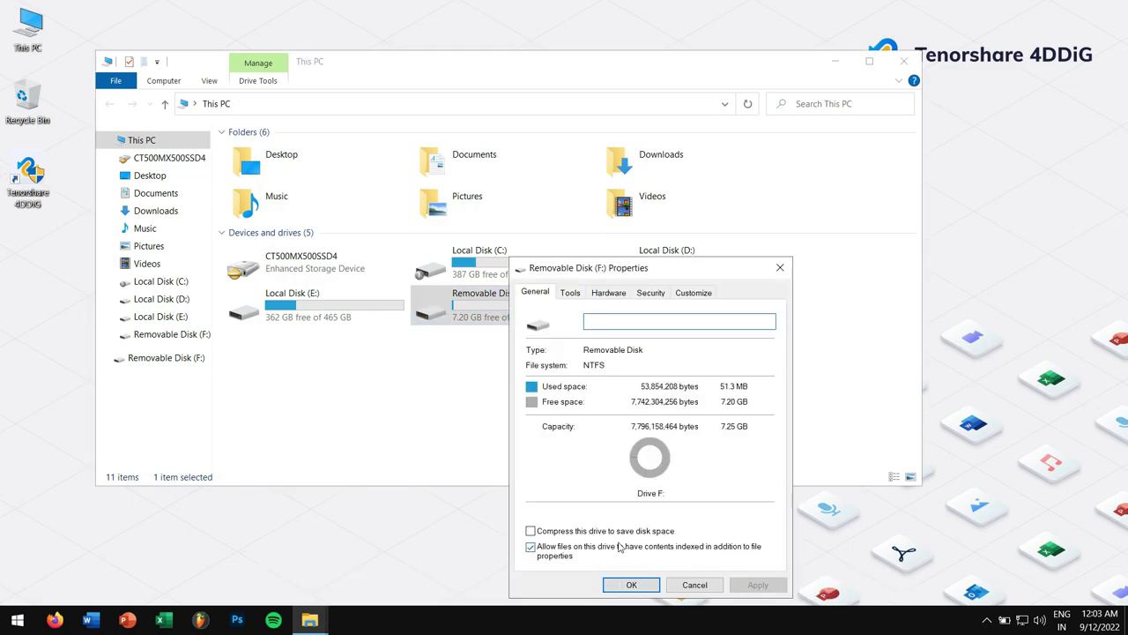
pyautogui.click(657, 295)
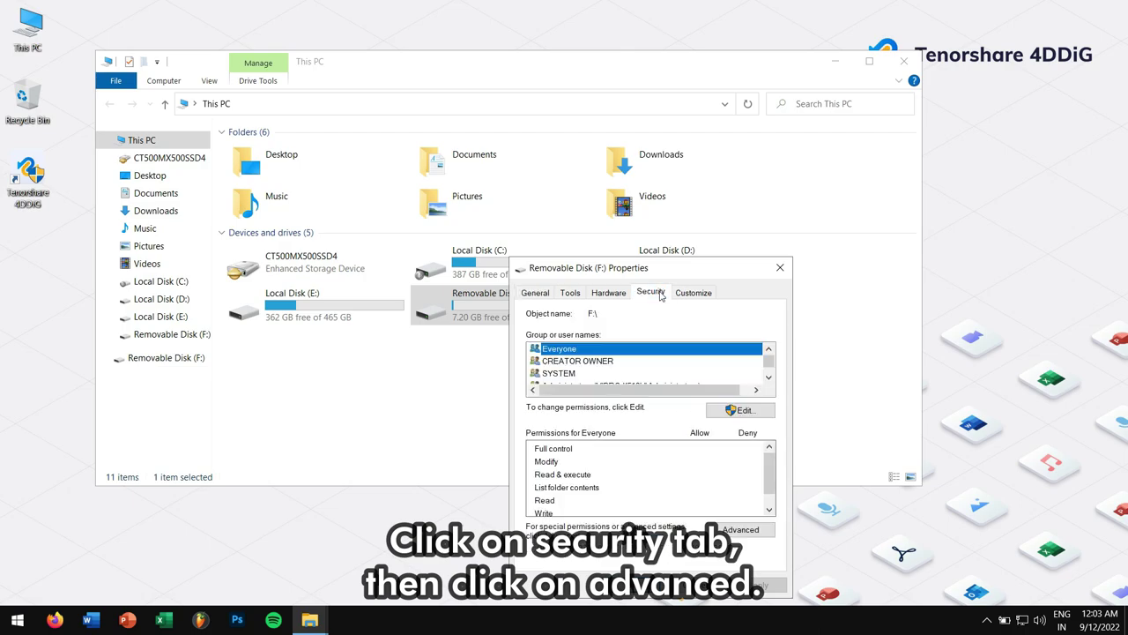
pyautogui.click(741, 530)
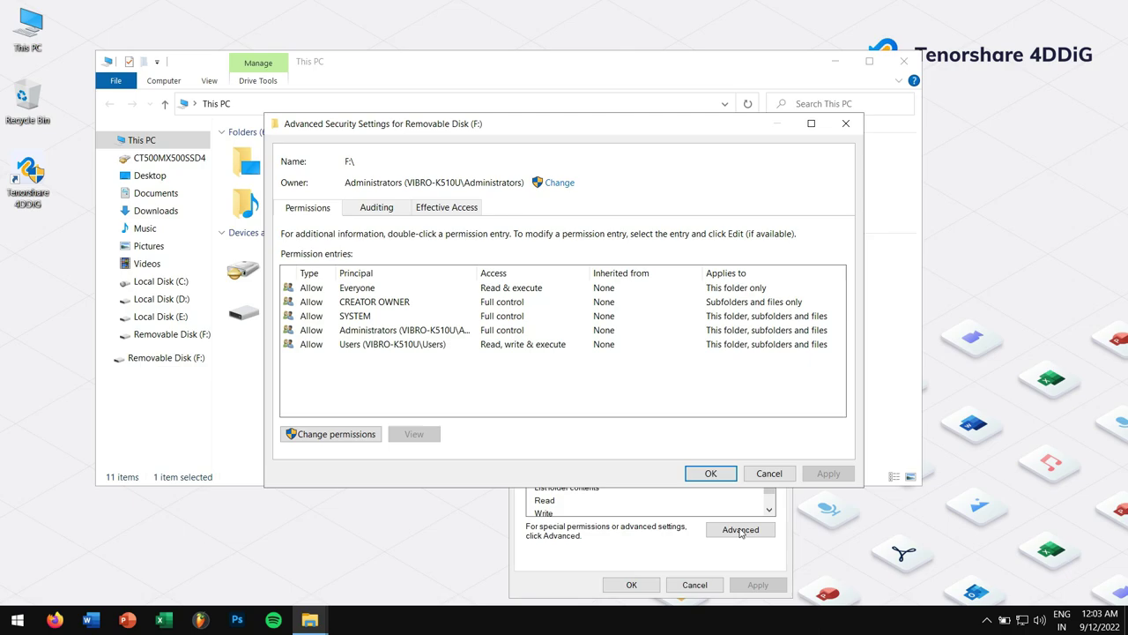
# Change drive F:'s owner from Administrators to the Everyone group and apply it
pyautogui.click(560, 184)
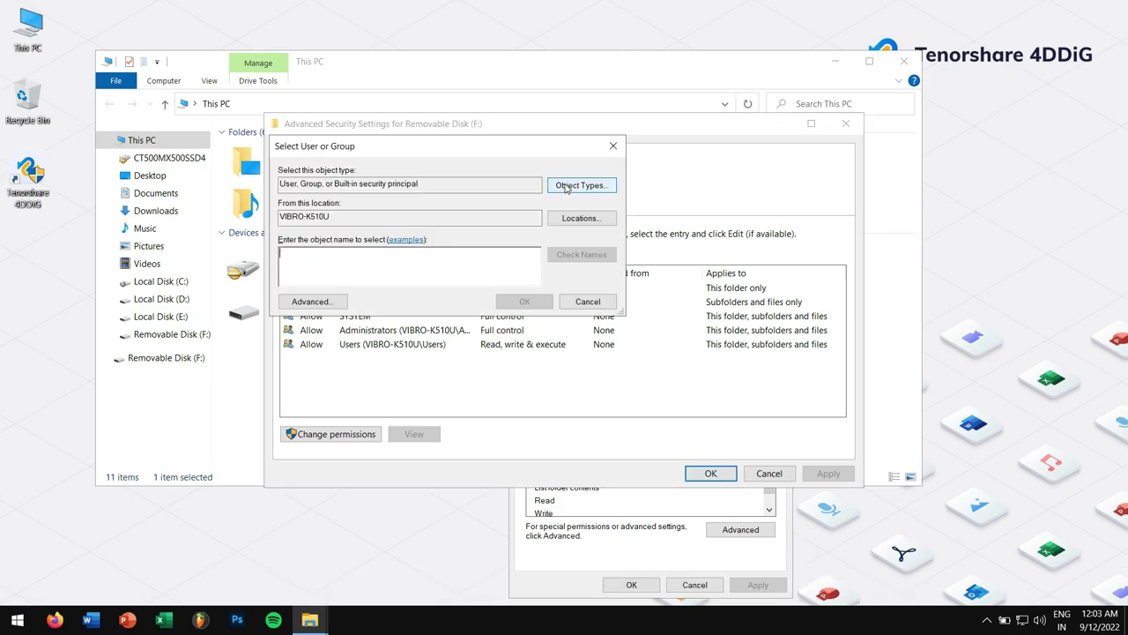
pyautogui.click(328, 304)
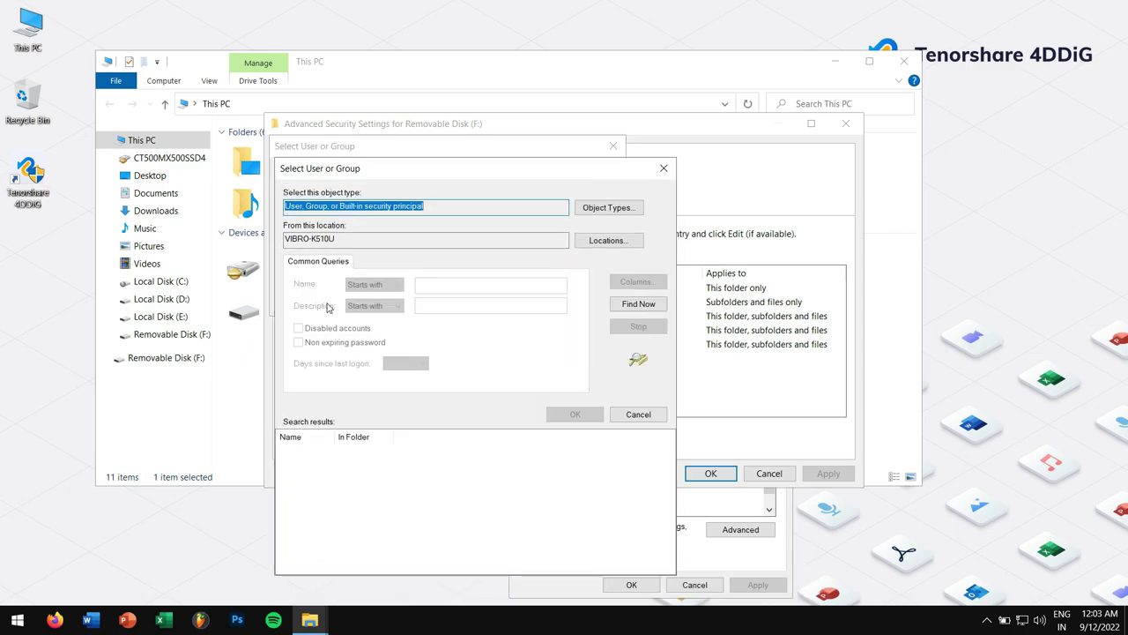
pyautogui.click(639, 304)
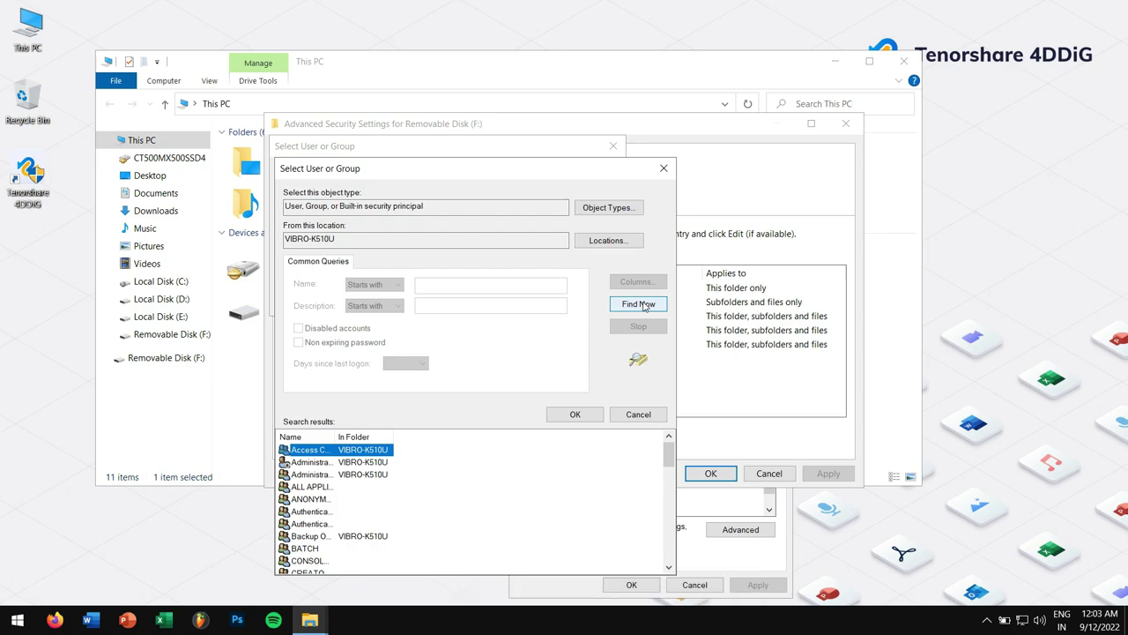
pyautogui.click(306, 499)
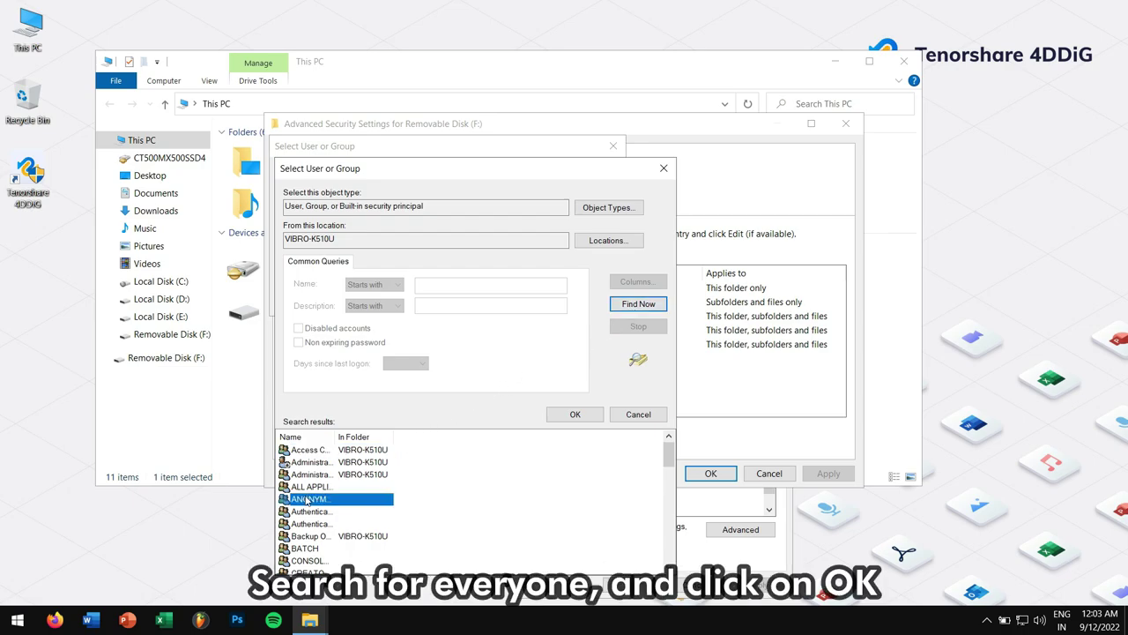
pyautogui.scroll(-5, 307, 499)
pyautogui.click(318, 462)
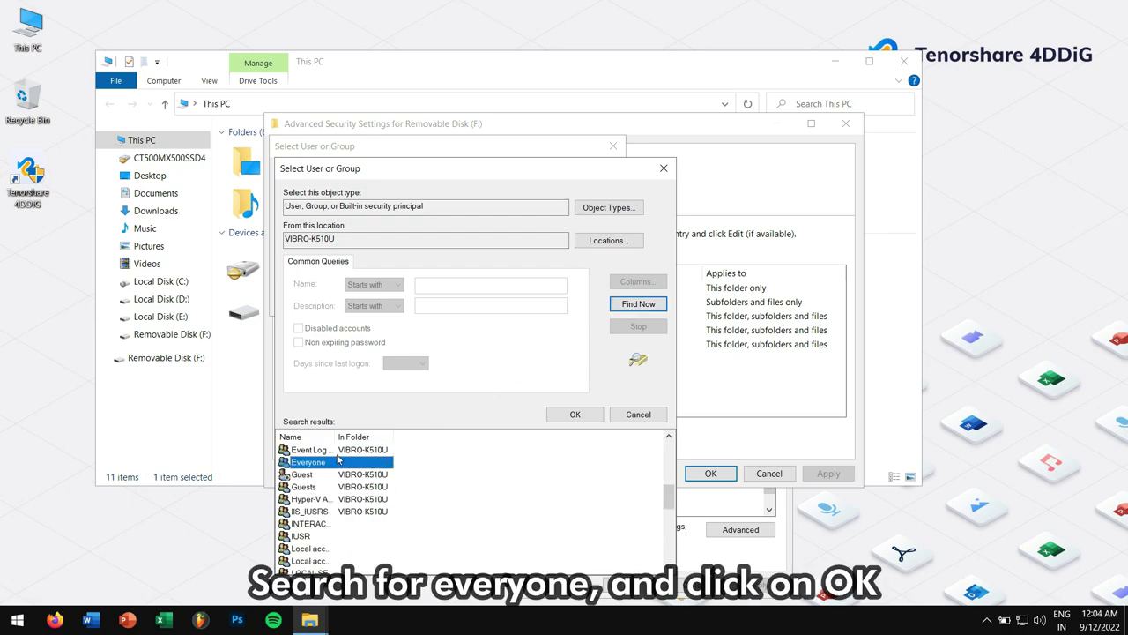
pyautogui.click(575, 414)
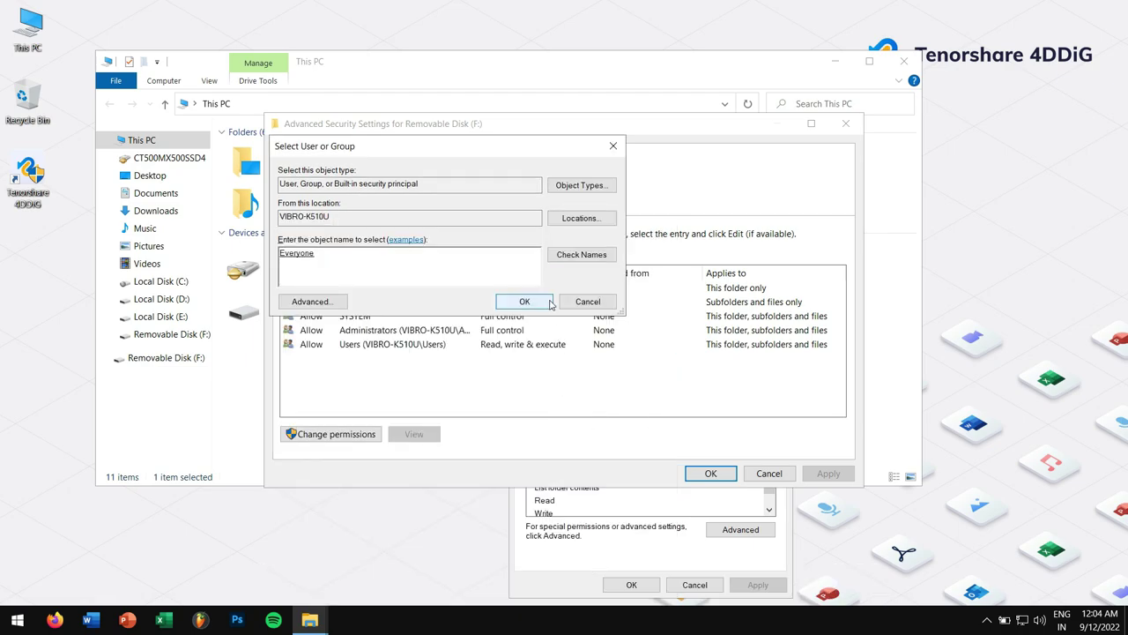
pyautogui.click(550, 303)
pyautogui.click(711, 474)
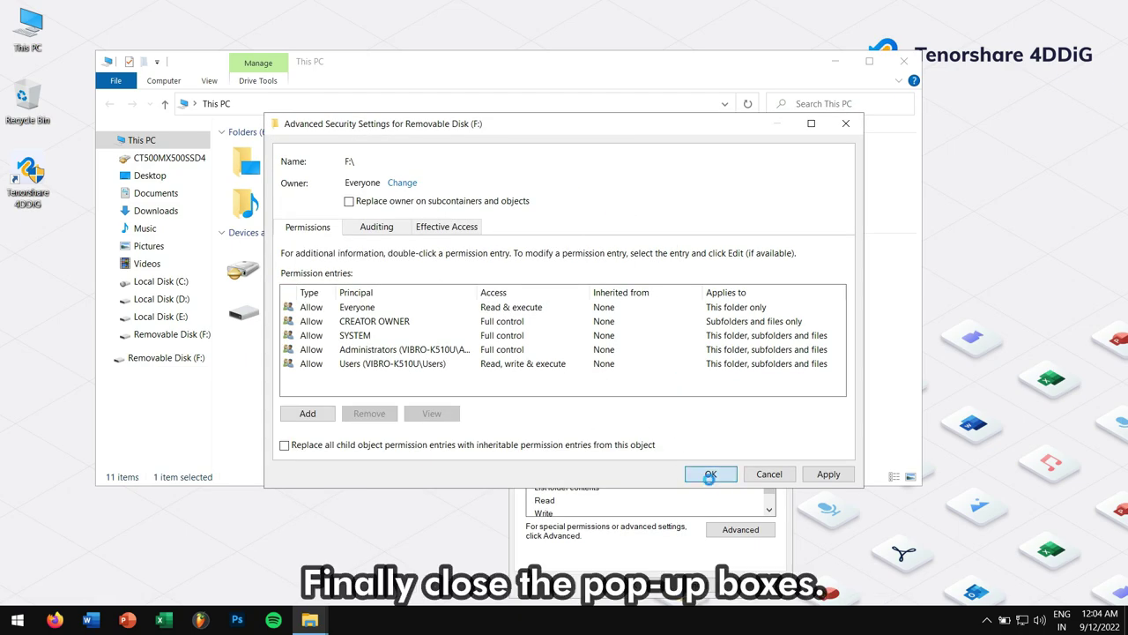
# Close drive F:'s properties, reselect Removable Disk (F:), then close This PC
pyautogui.click(772, 261)
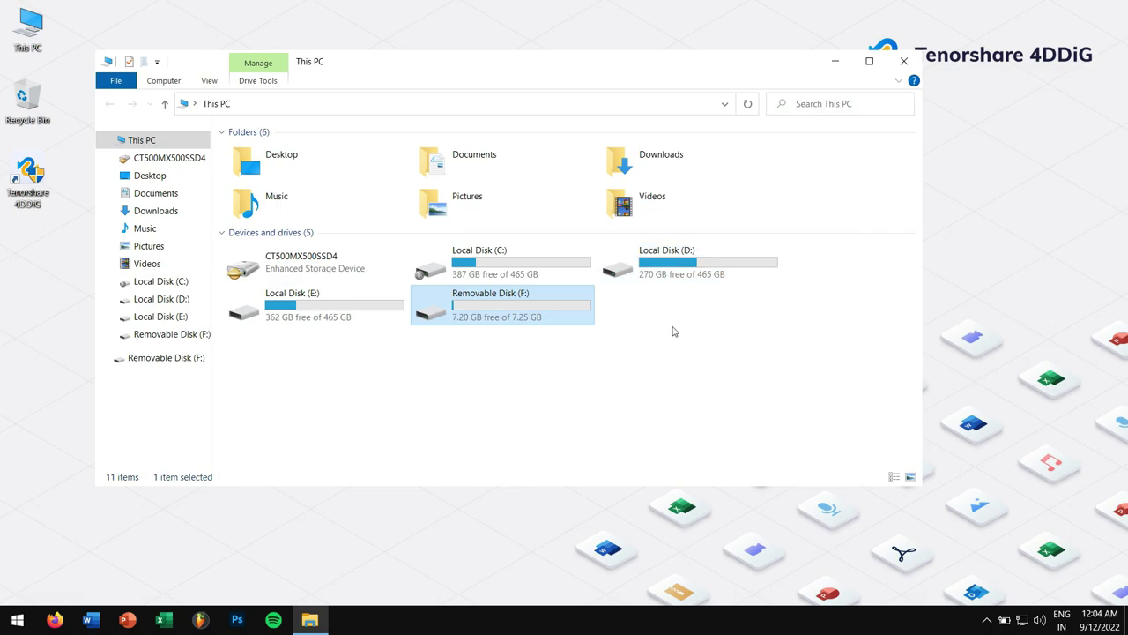
pyautogui.click(534, 386)
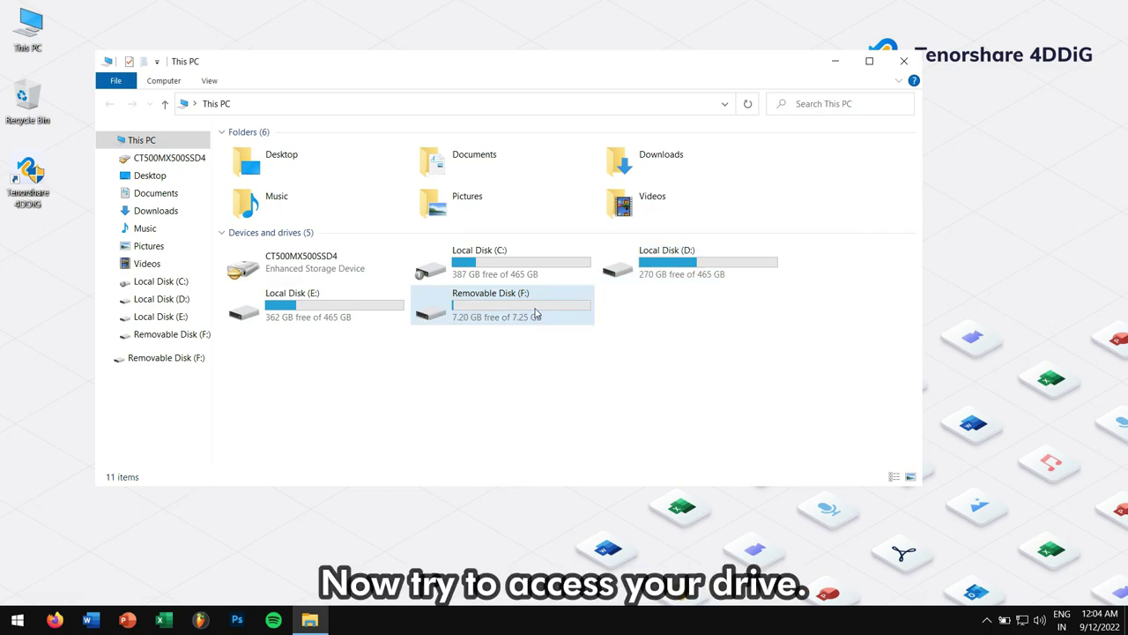
pyautogui.click(534, 315)
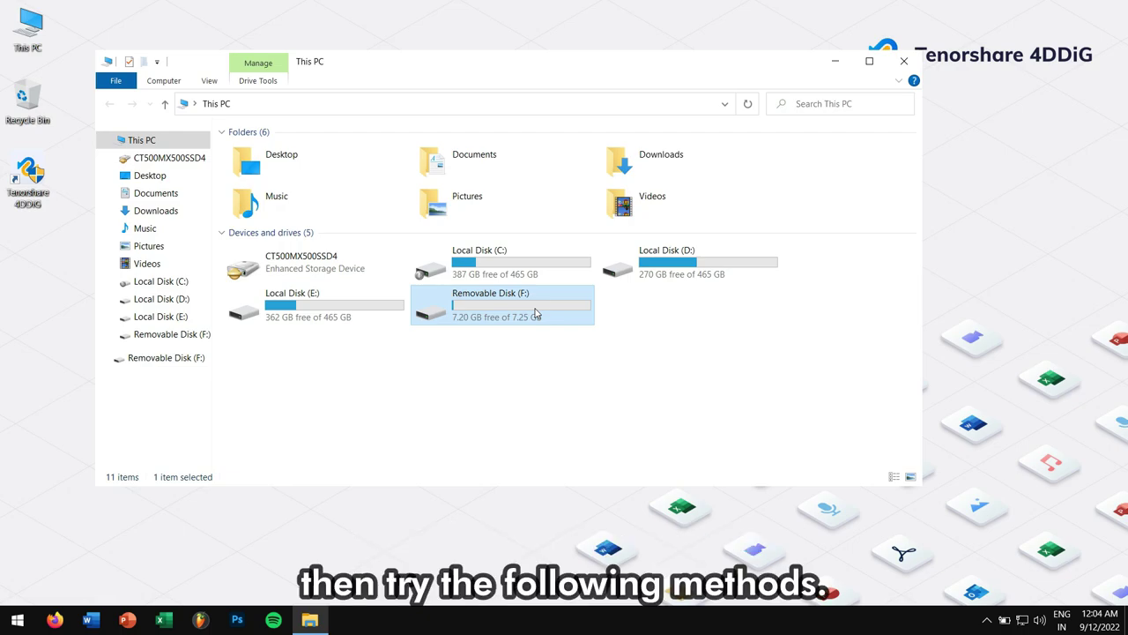
pyautogui.click(893, 66)
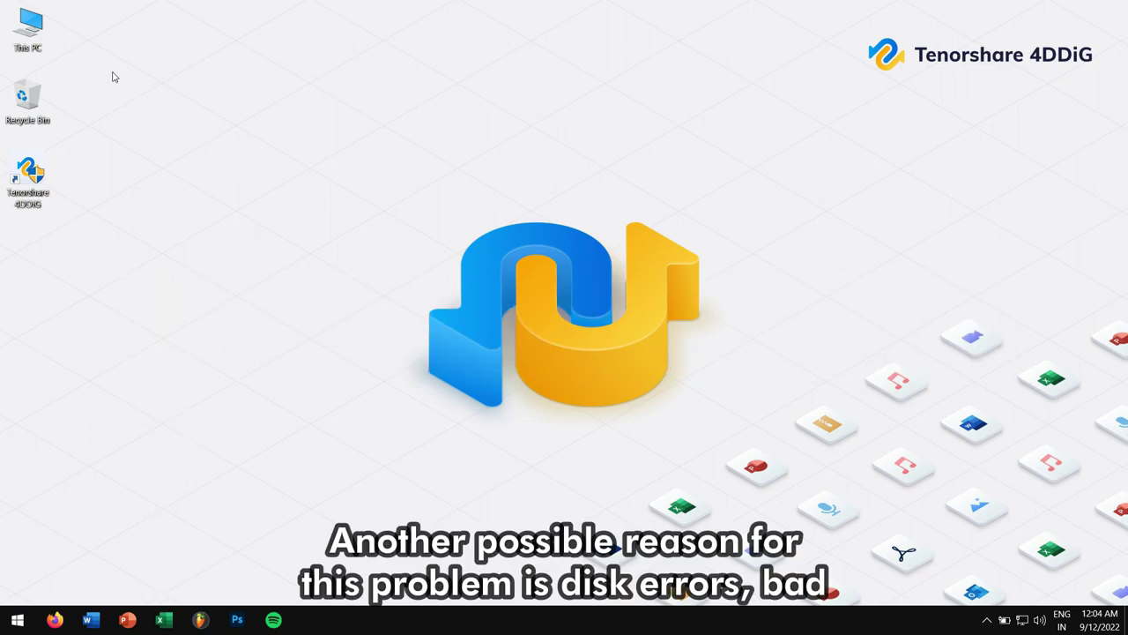
pyautogui.doubleClick(49, 32)
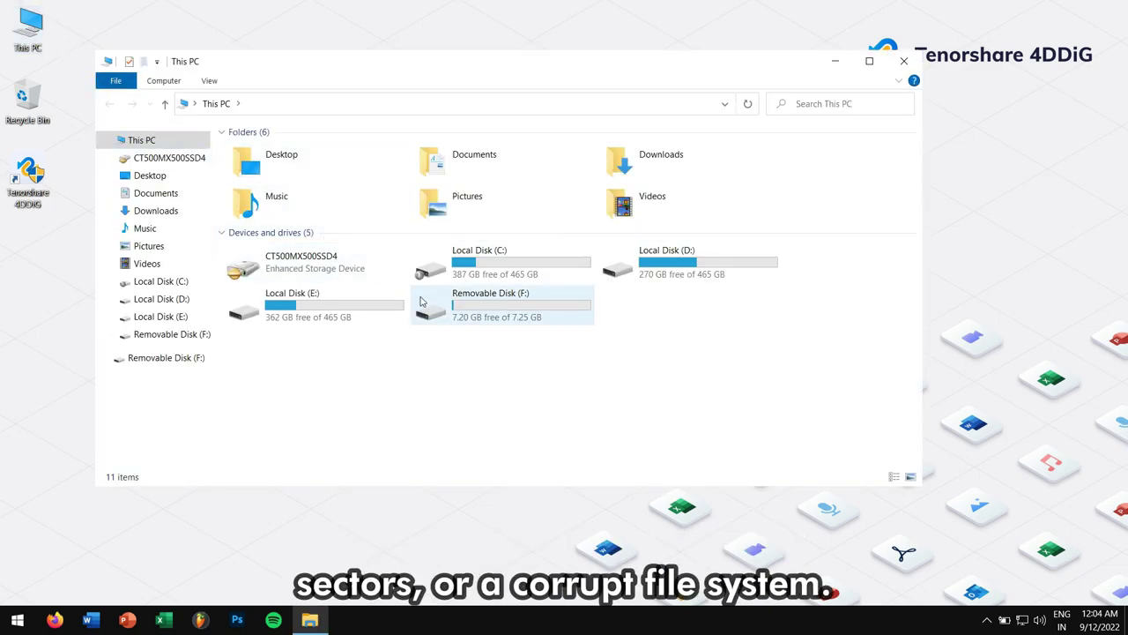
pyautogui.moveTo(445, 349); pyautogui.dragTo(581, 308)
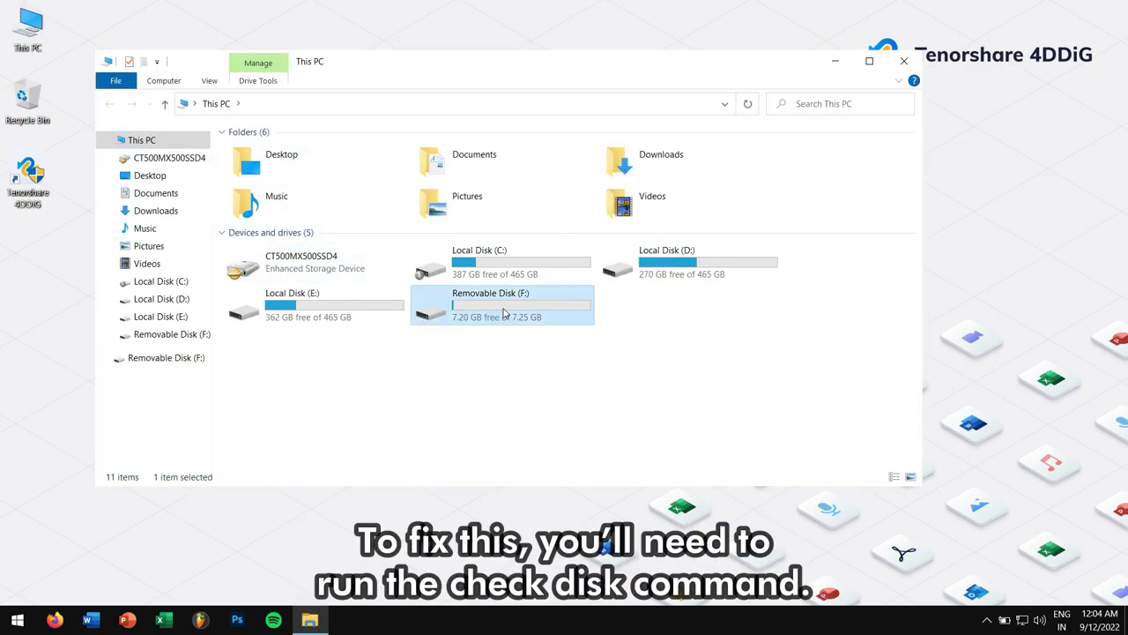
pyautogui.click(508, 391)
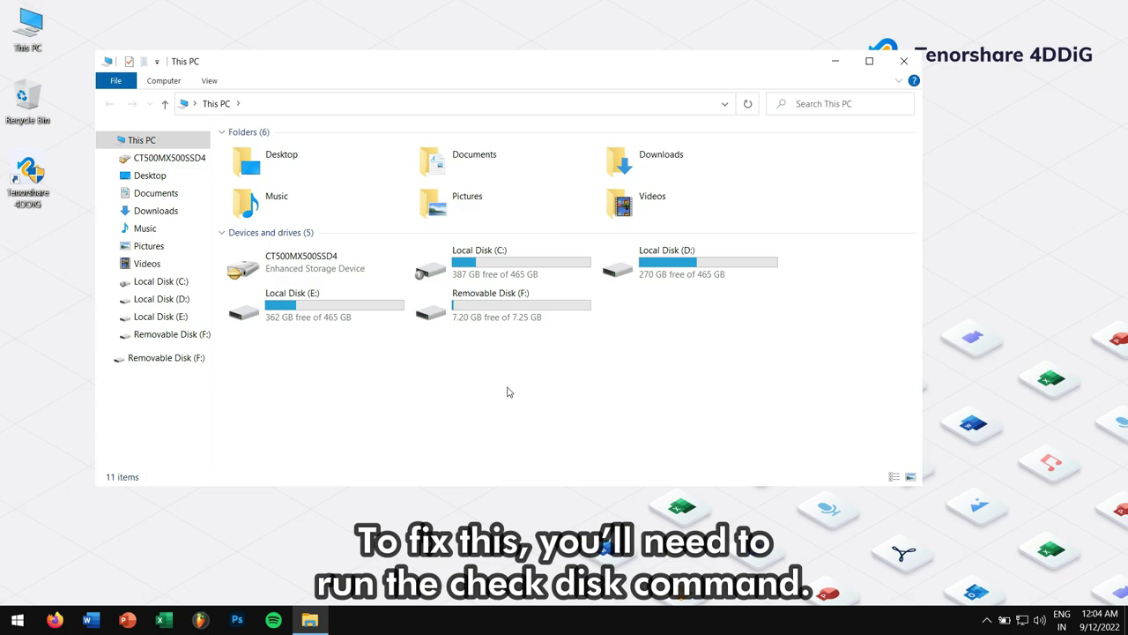
pyautogui.click(899, 62)
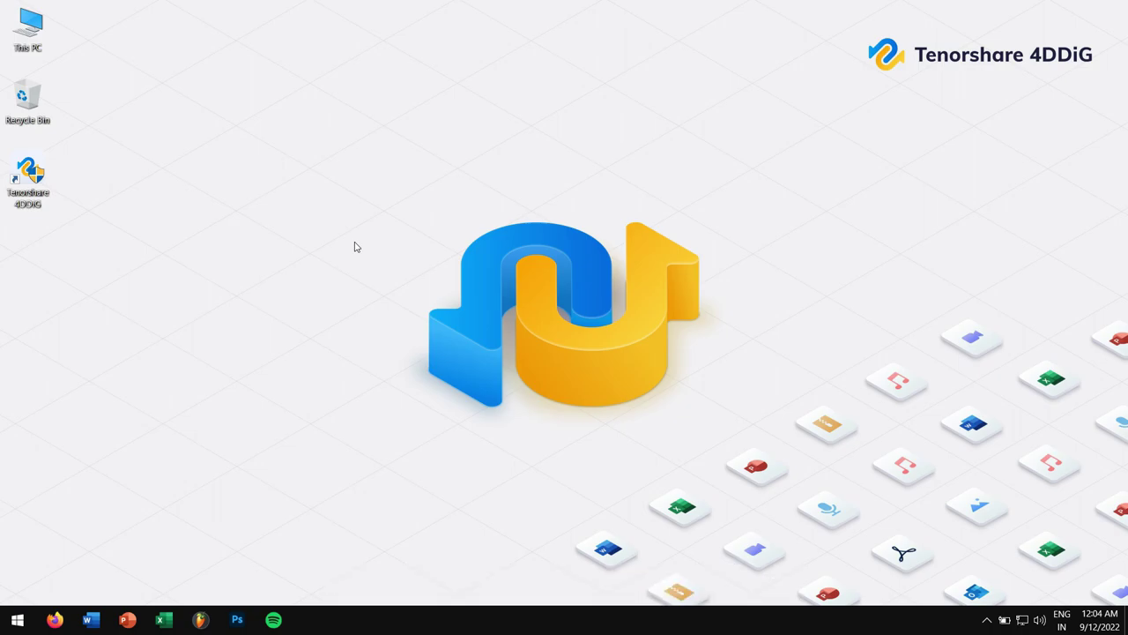
# Launch Command Prompt as administrator from the cmd search
pyautogui.press('super')
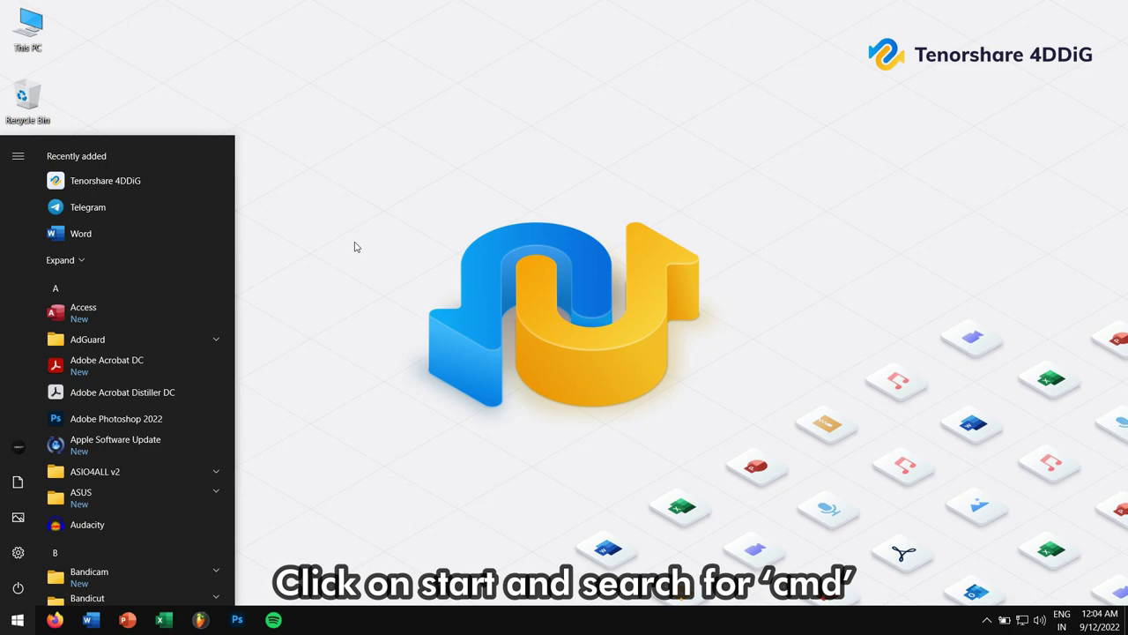
pyautogui.write('cmd')
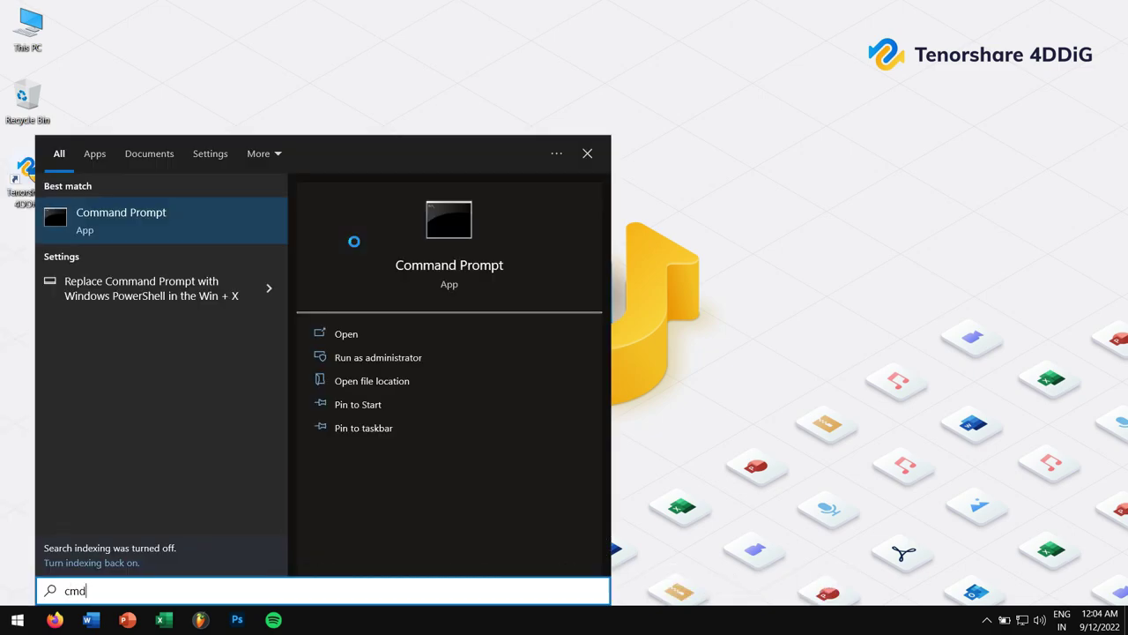
pyautogui.rightClick(202, 221)
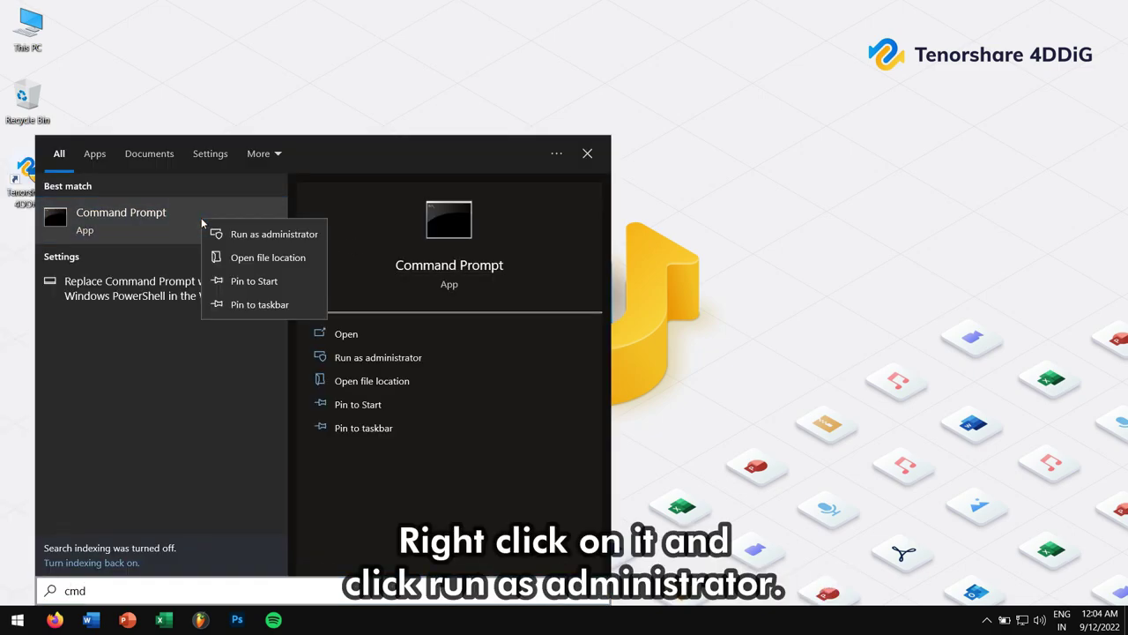
pyautogui.click(305, 239)
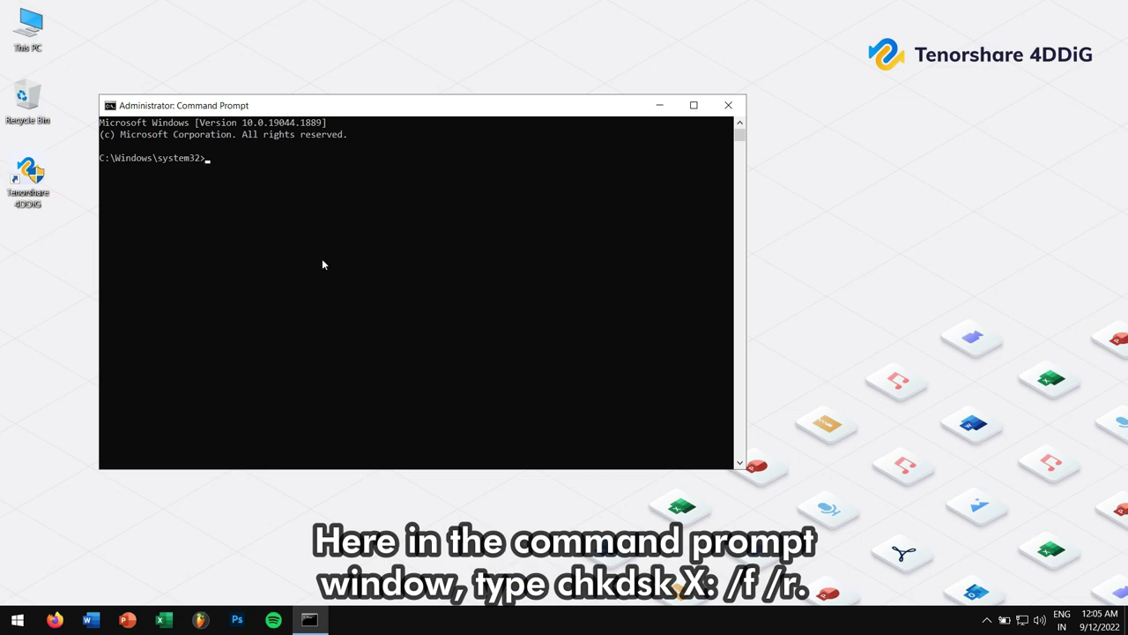
# Enter chkdsk F: /f /r, replacing the placeholder drive letter X with F
pyautogui.write('chkdsk X: /f /r')
pyautogui.press('Left')
pyautogui.press('Left')
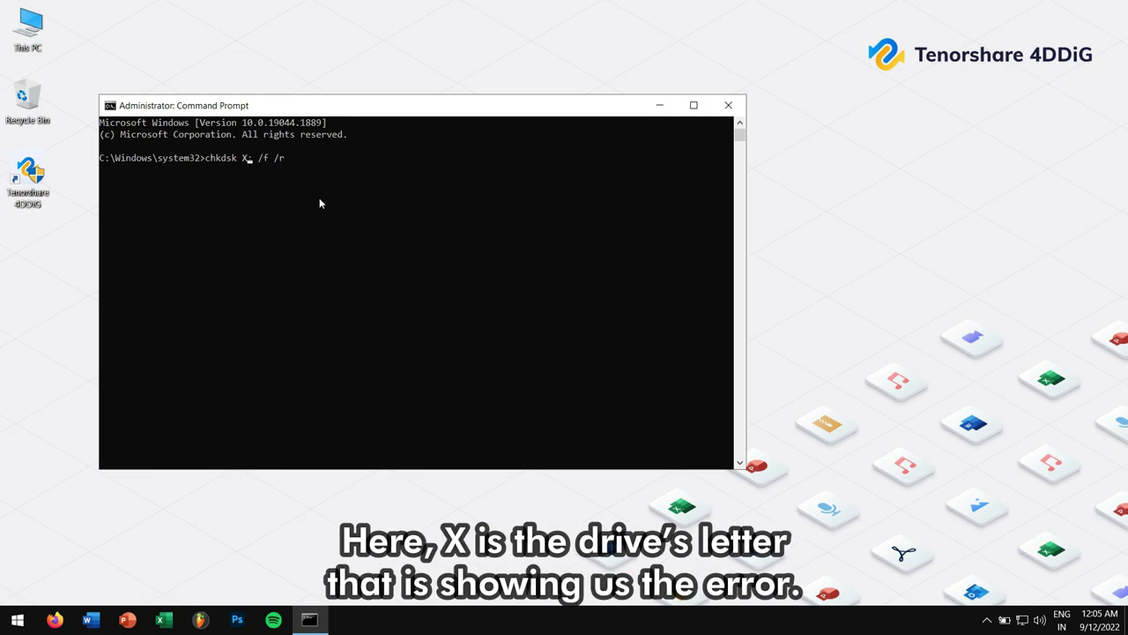
pyautogui.press('Left')
pyautogui.press('Left')
pyautogui.press('BackSpace')
pyautogui.write('F')
# Confirm Removable Disk is F: in This PC, run the check, then close Command Prompt
pyautogui.doubleClick(30, 27)
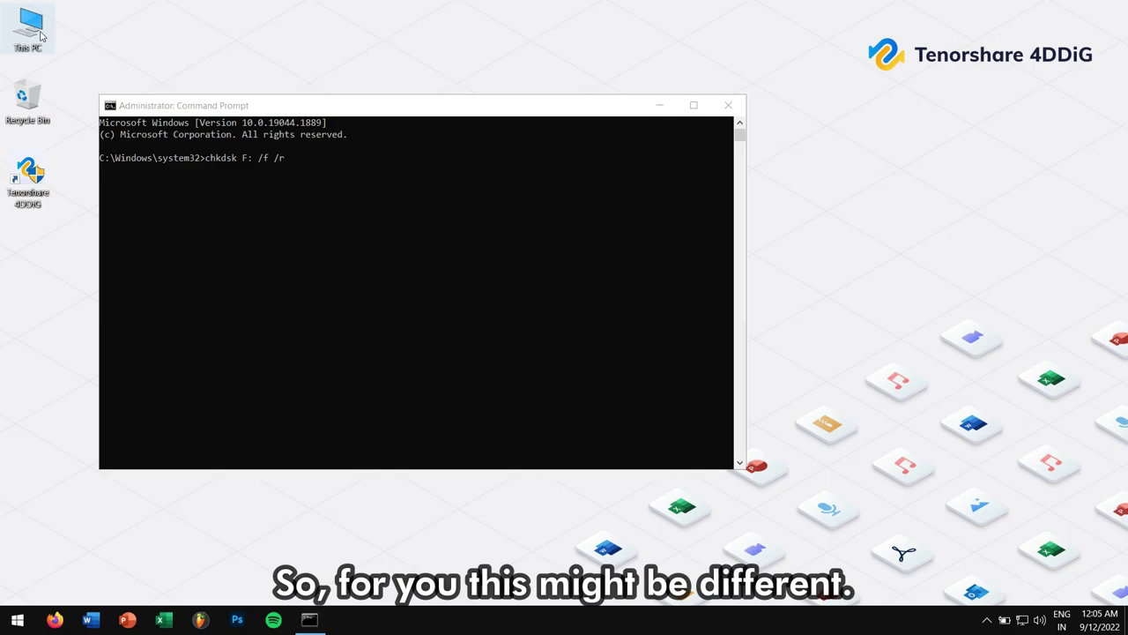
pyautogui.click(520, 304)
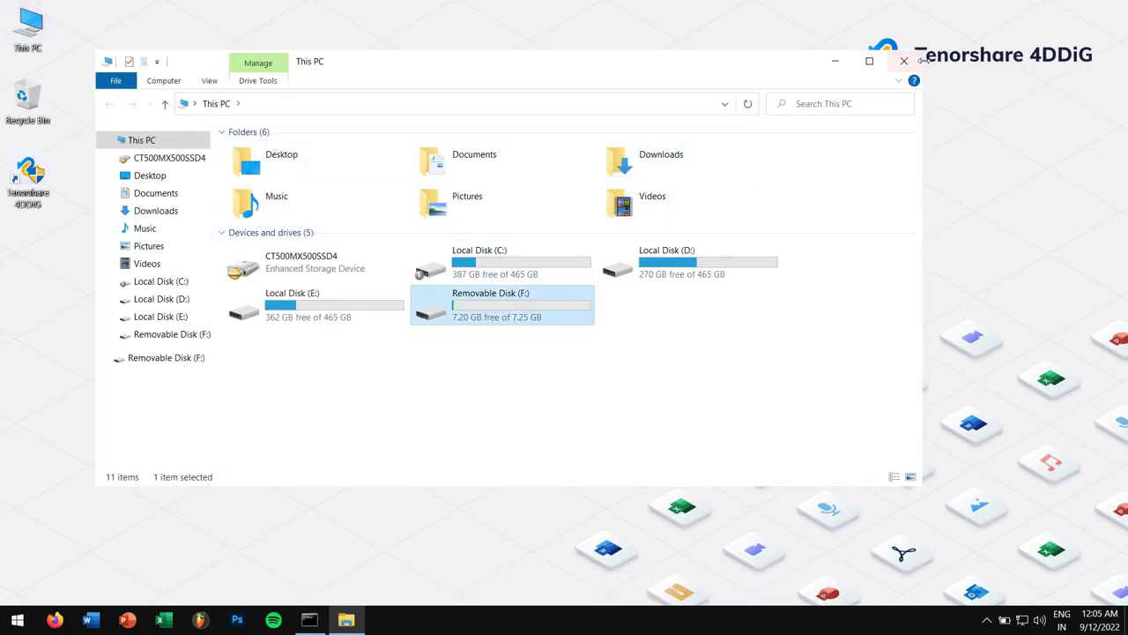
pyautogui.click(912, 64)
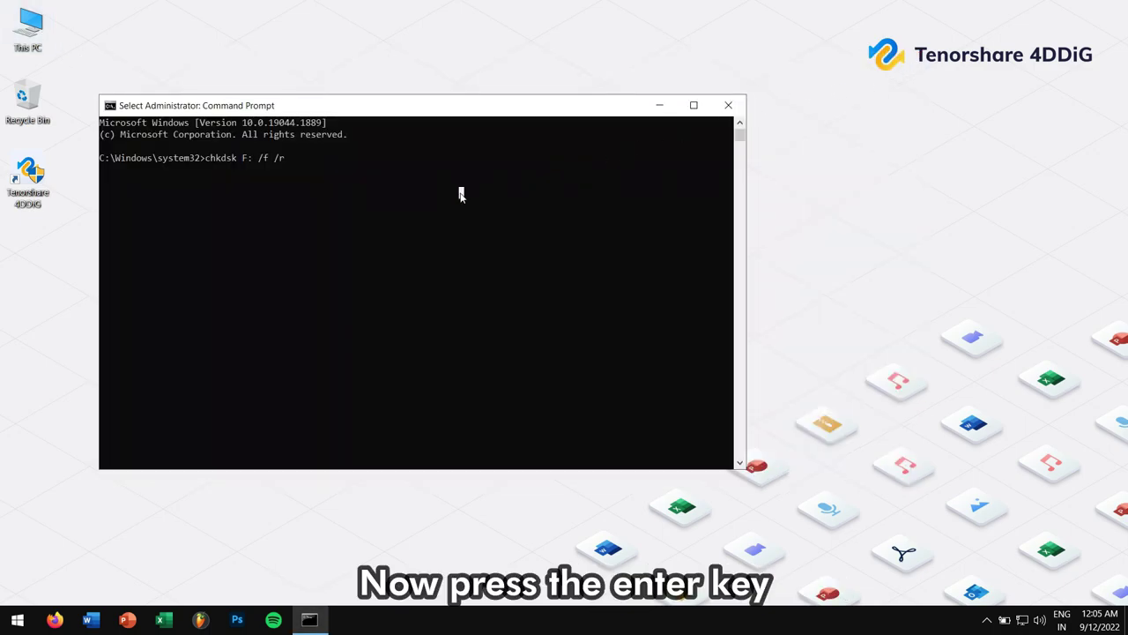
pyautogui.press('Return')
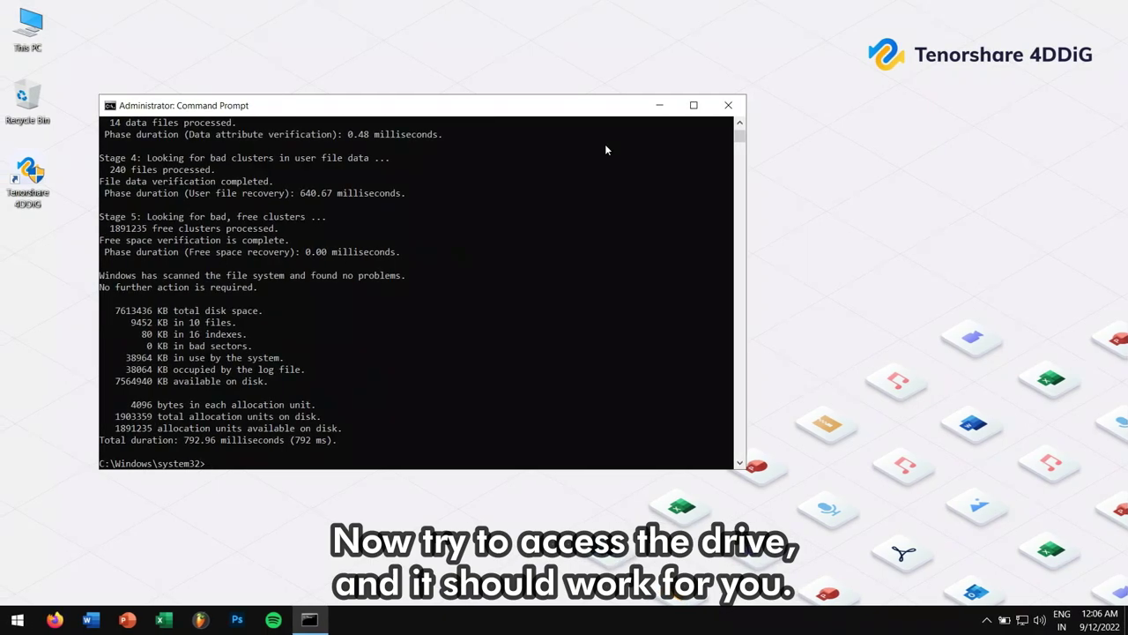
pyautogui.click(719, 112)
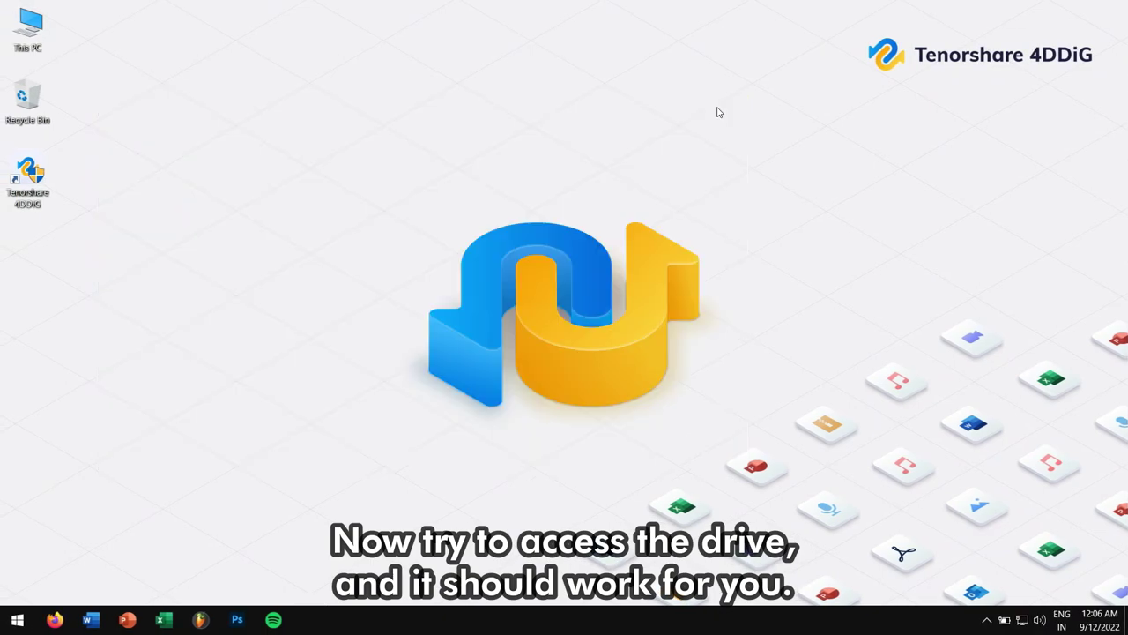
# Select Removable Disk (F:) in This PC, showing 7.20 GB free of 7.25 GB
pyautogui.doubleClick(15, 34)
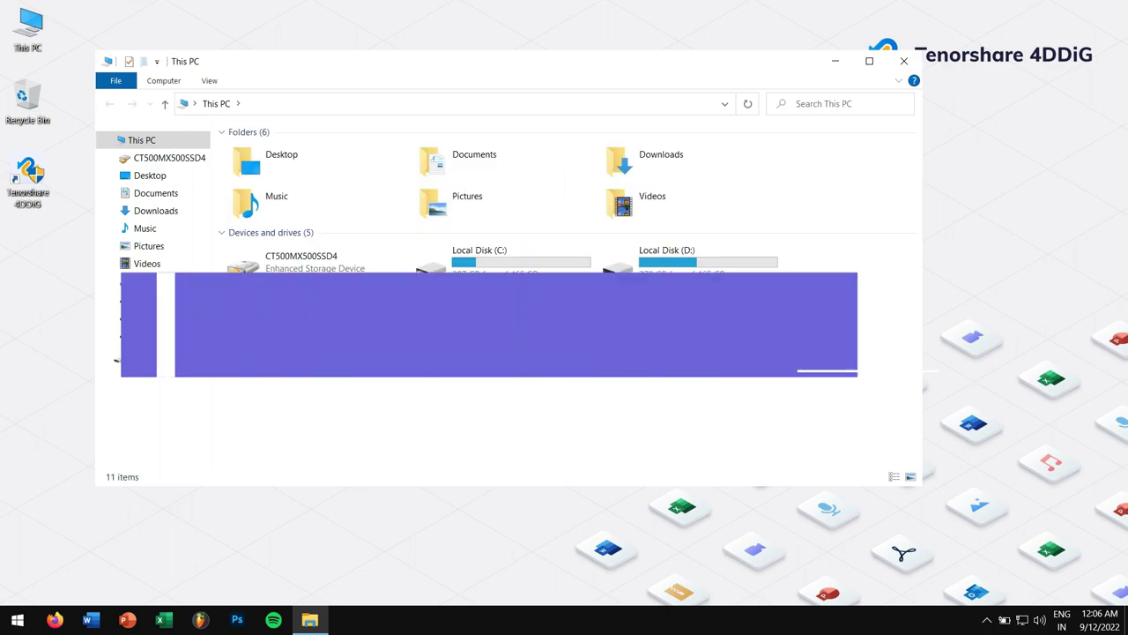
pyautogui.click(608, 293)
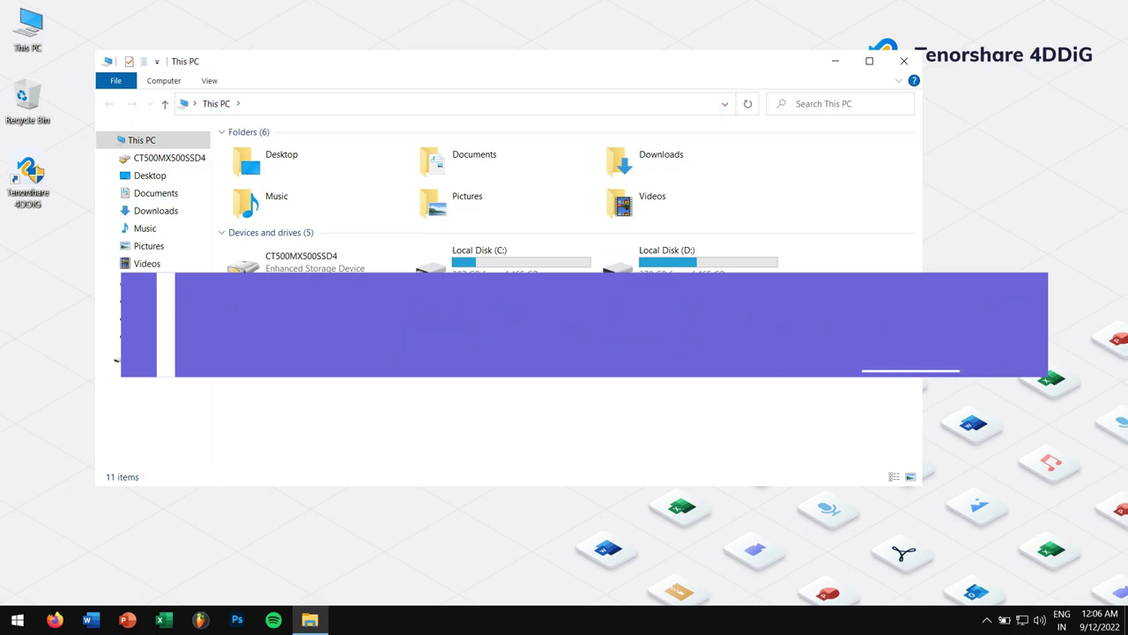
pyautogui.click(581, 321)
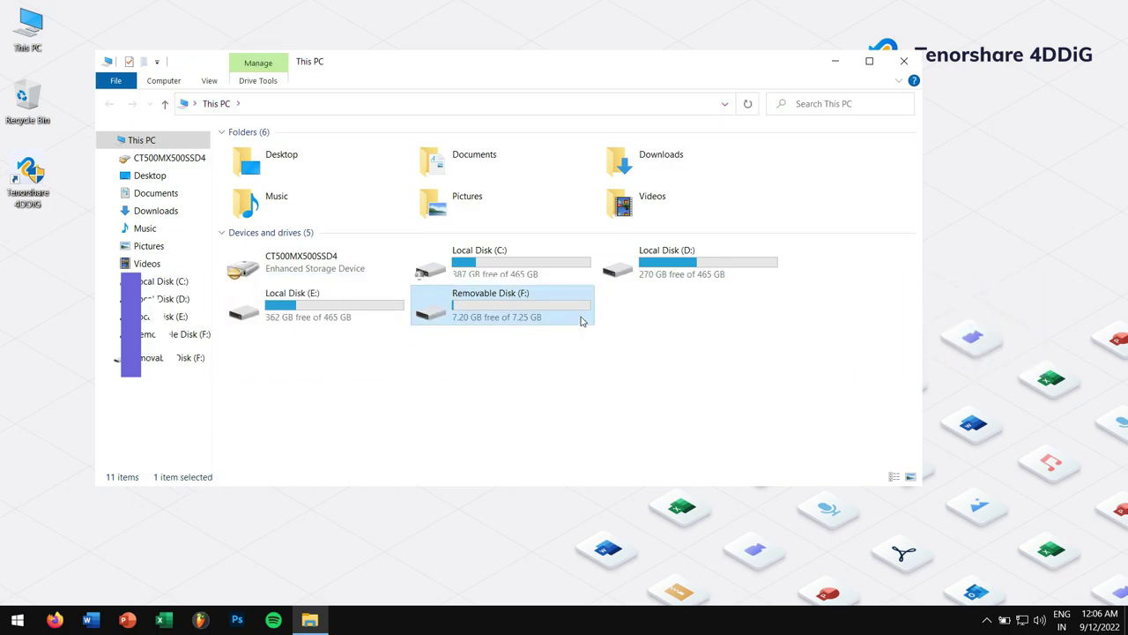
pyautogui.click(682, 333)
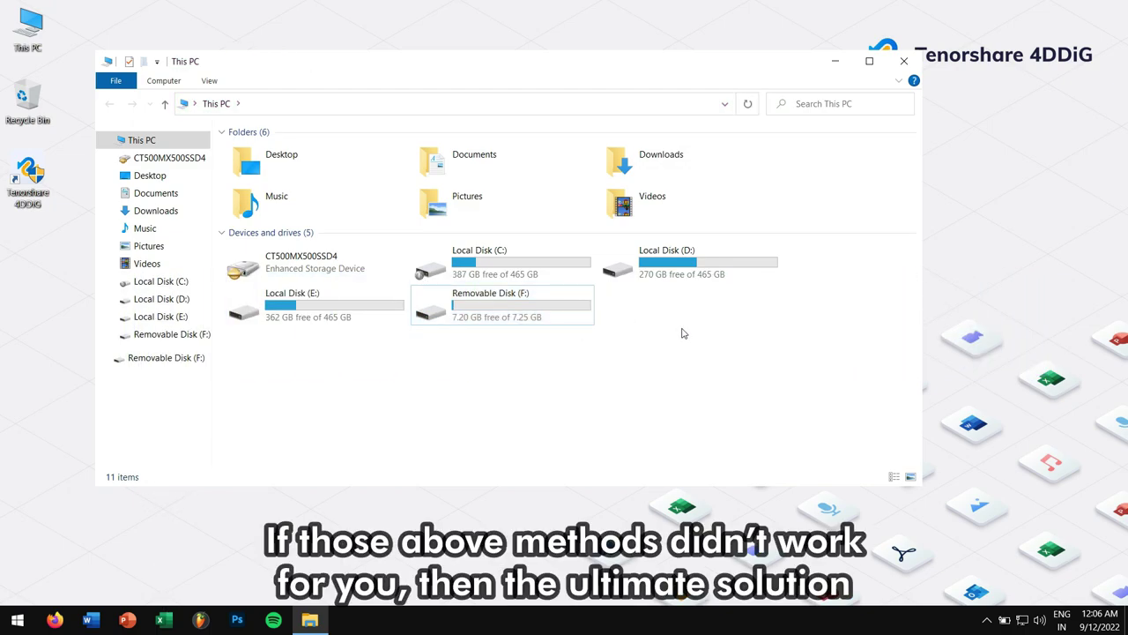
# Close the This PC window
pyautogui.click(900, 60)
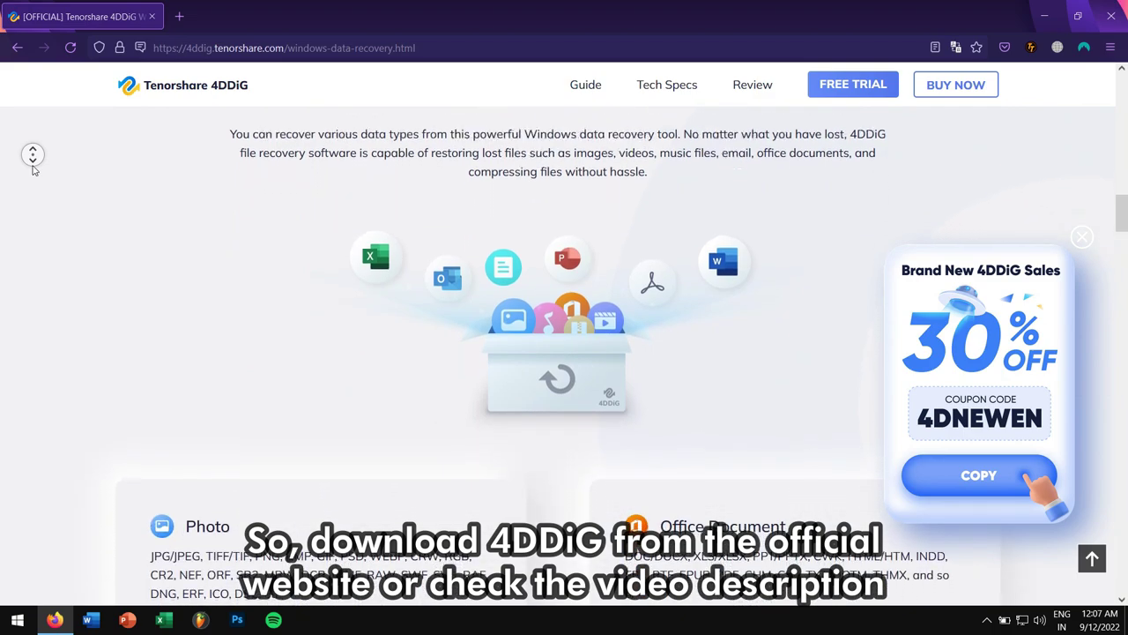
# Close the Firefox window showing the 4DDiG recovery page
pyautogui.middleClick(32, 170)
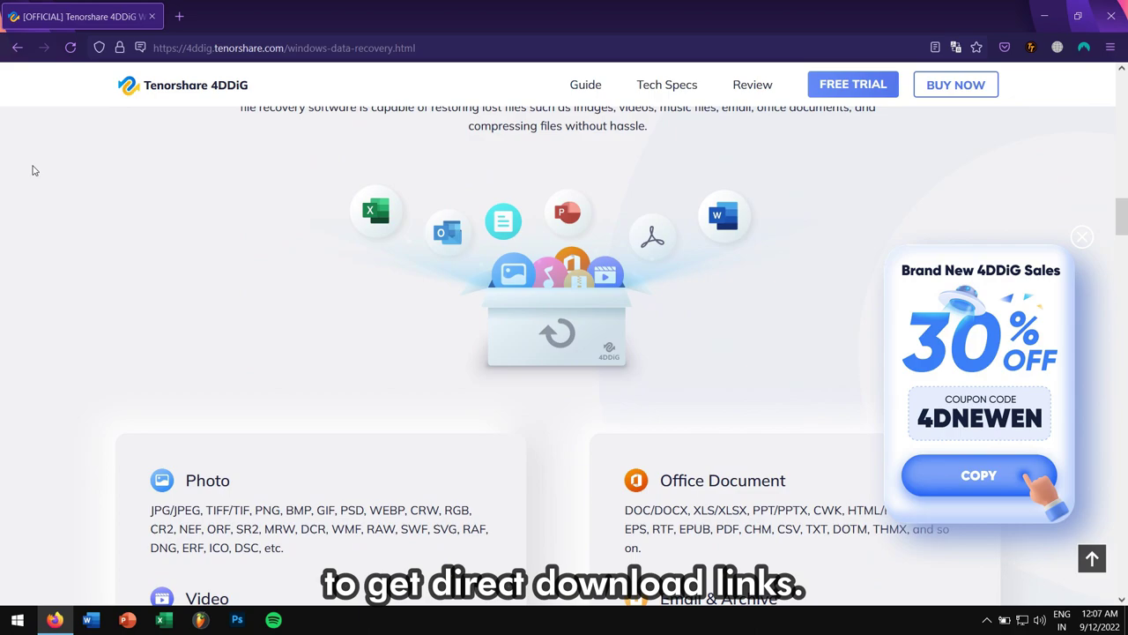
pyautogui.click(1106, 14)
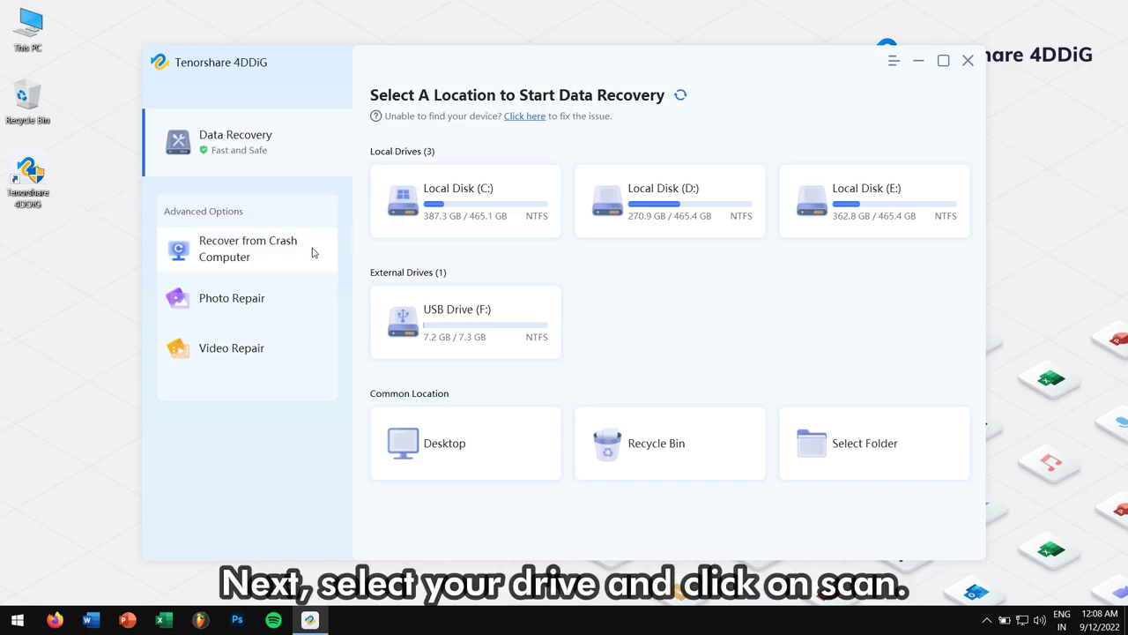
pyautogui.moveTo(466, 323)
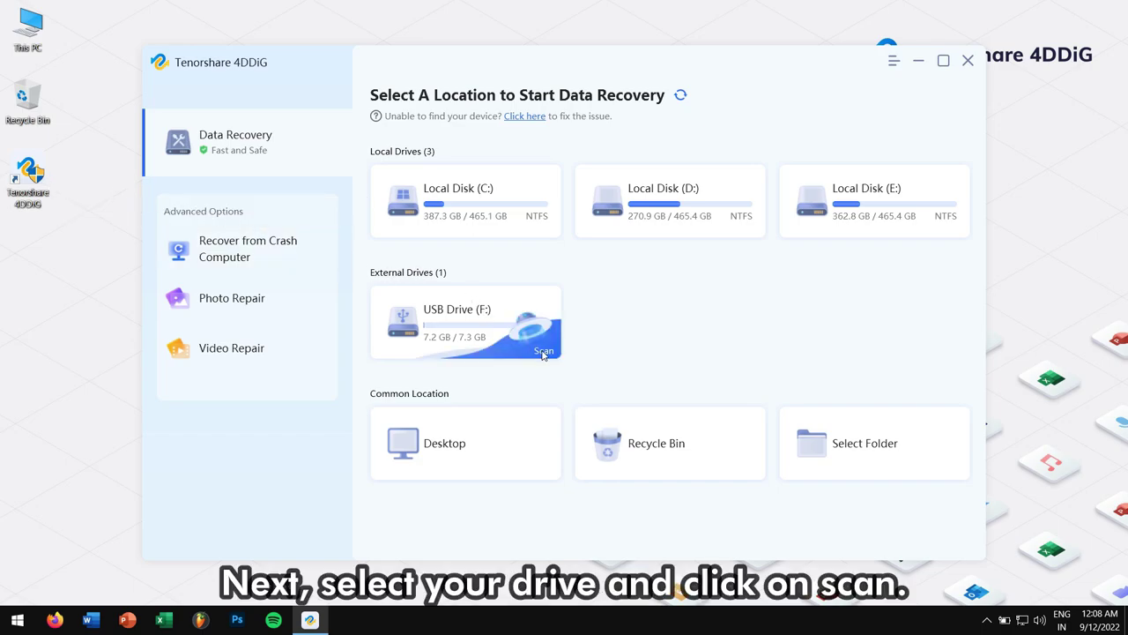
# Scan USB Drive (F:) with Scan All File Types
pyautogui.click(544, 351)
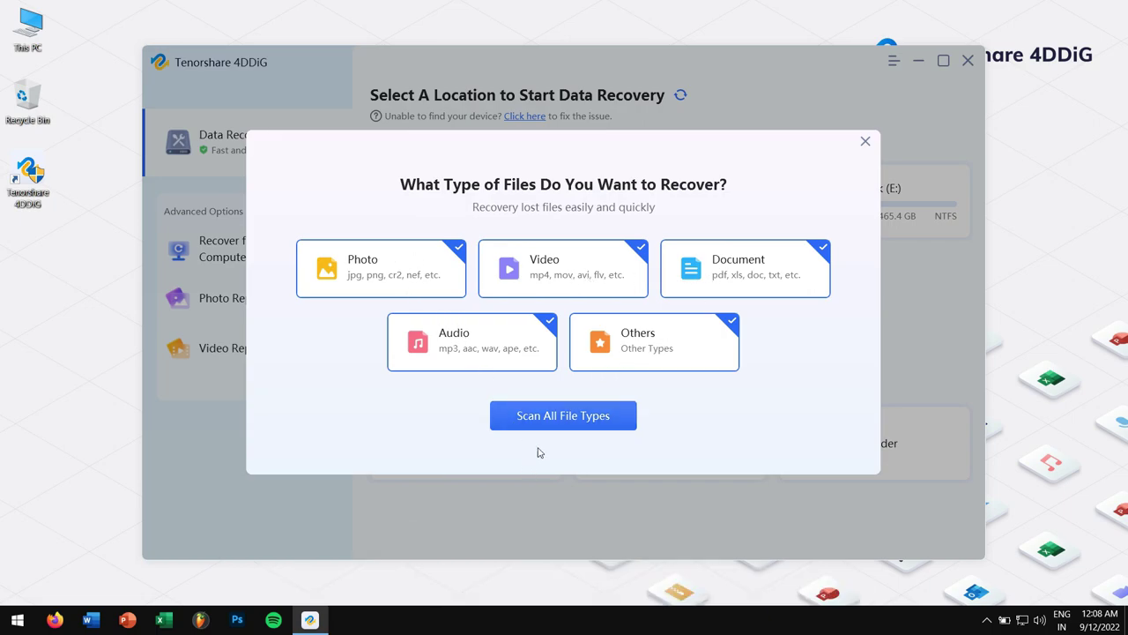
pyautogui.click(566, 417)
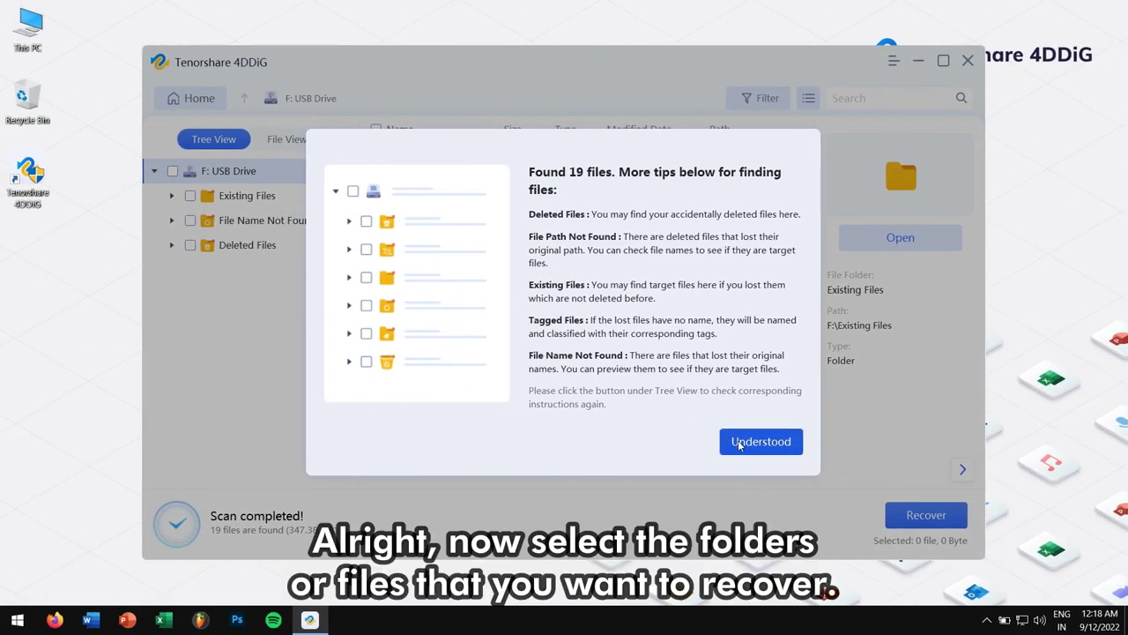
# Recover the four Existing Files (8.06 MB) to the Desktop, view them, then close the folder
pyautogui.click(740, 441)
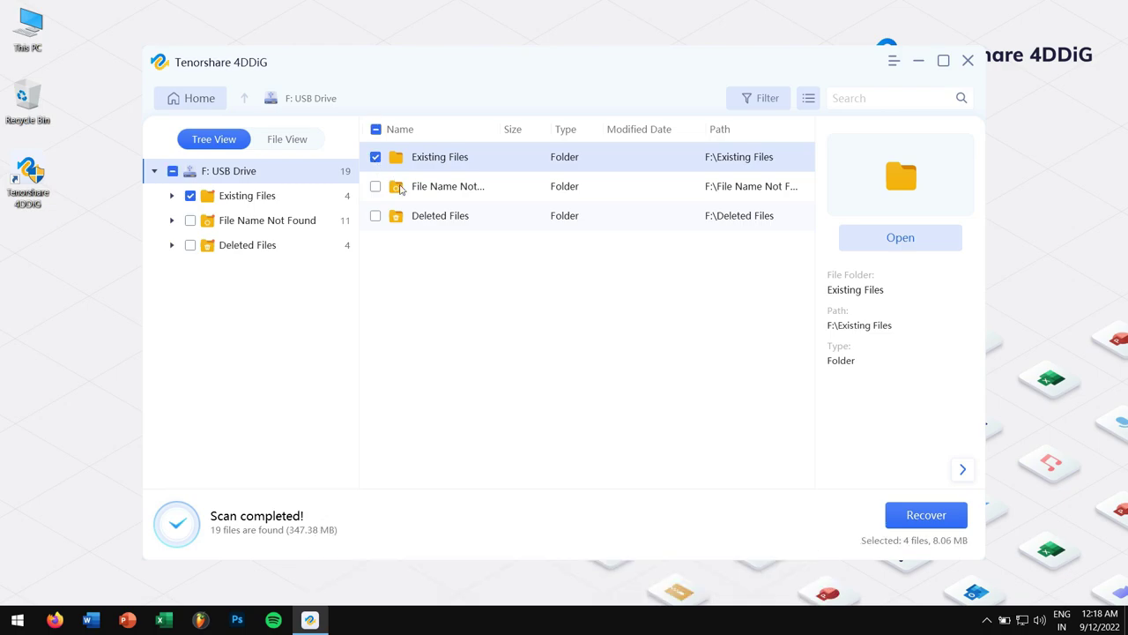
pyautogui.click(906, 518)
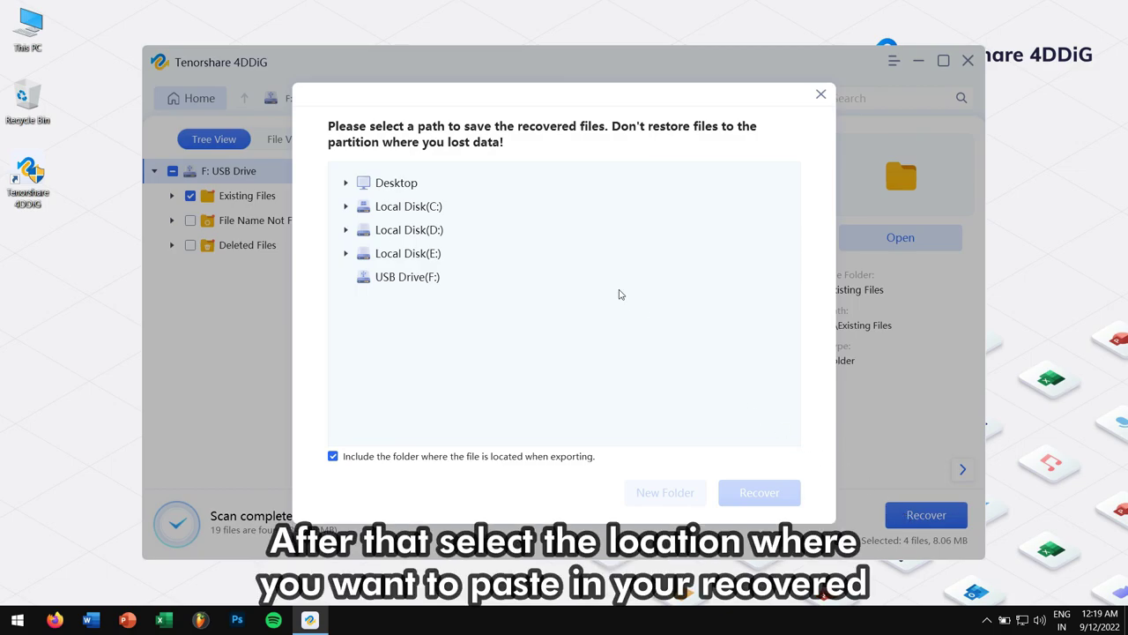
pyautogui.click(408, 189)
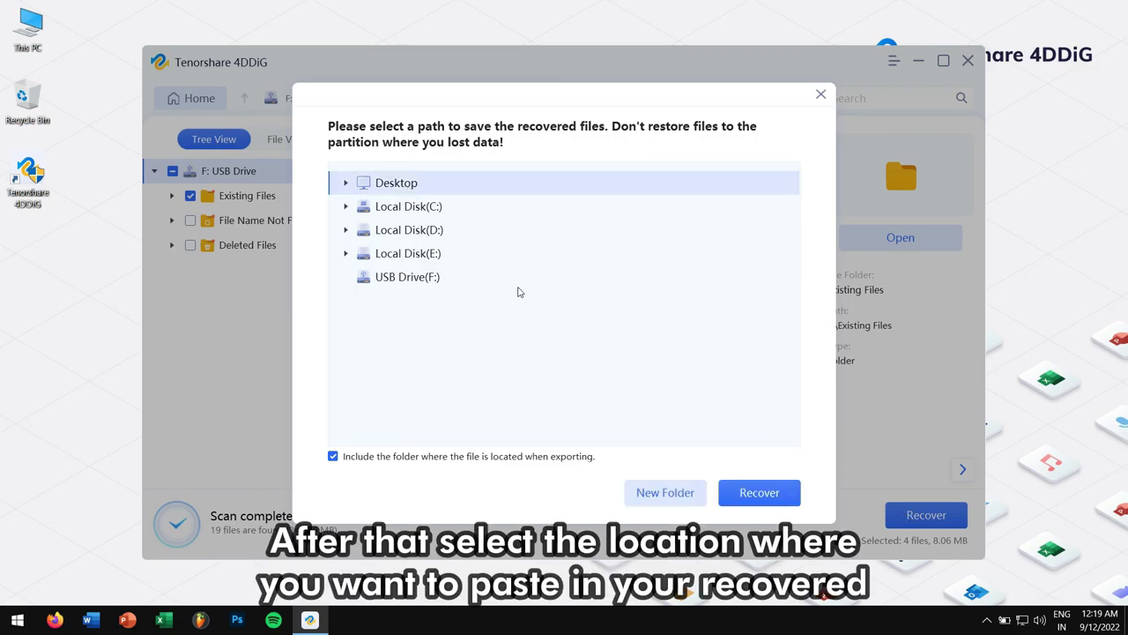
pyautogui.click(759, 496)
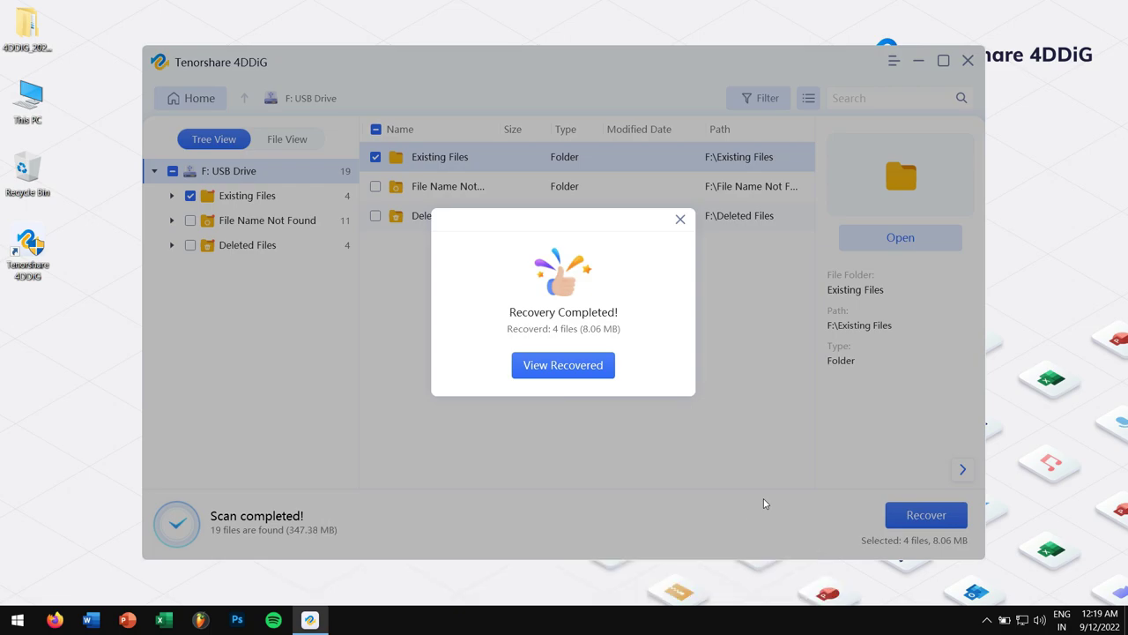
pyautogui.click(590, 367)
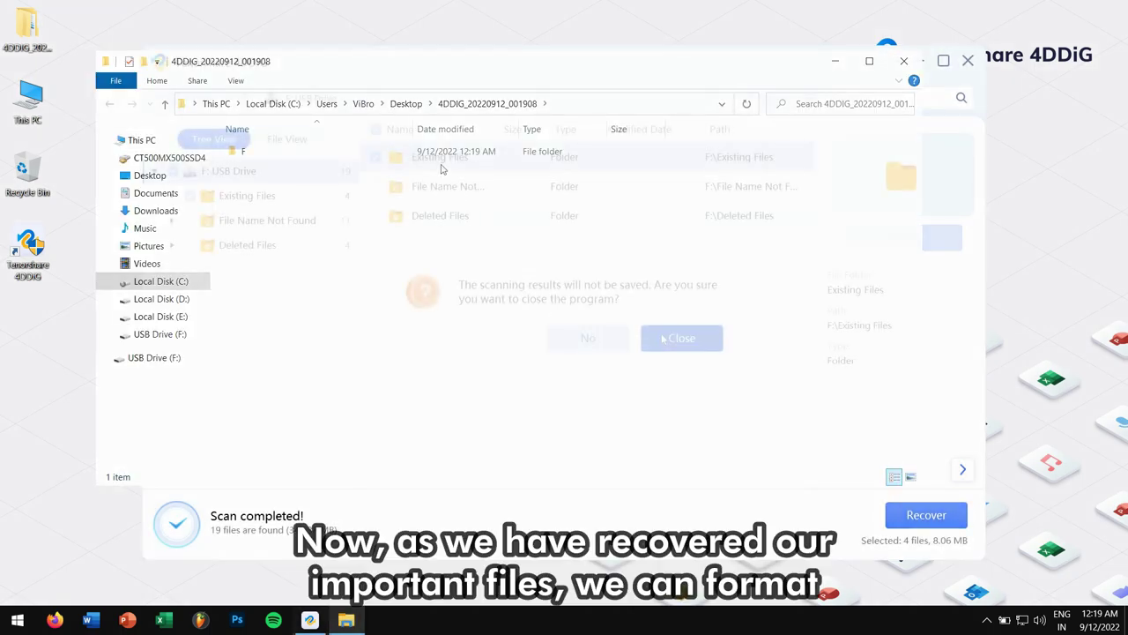
pyautogui.click(901, 60)
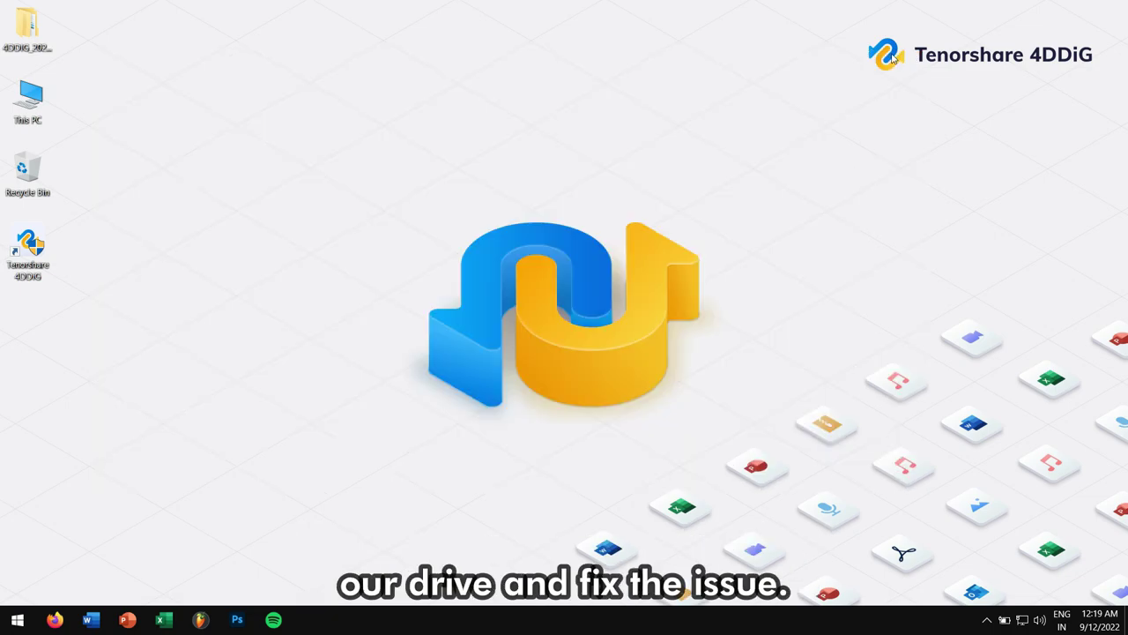
pyautogui.moveTo(27, 132); pyautogui.dragTo(9, 367)
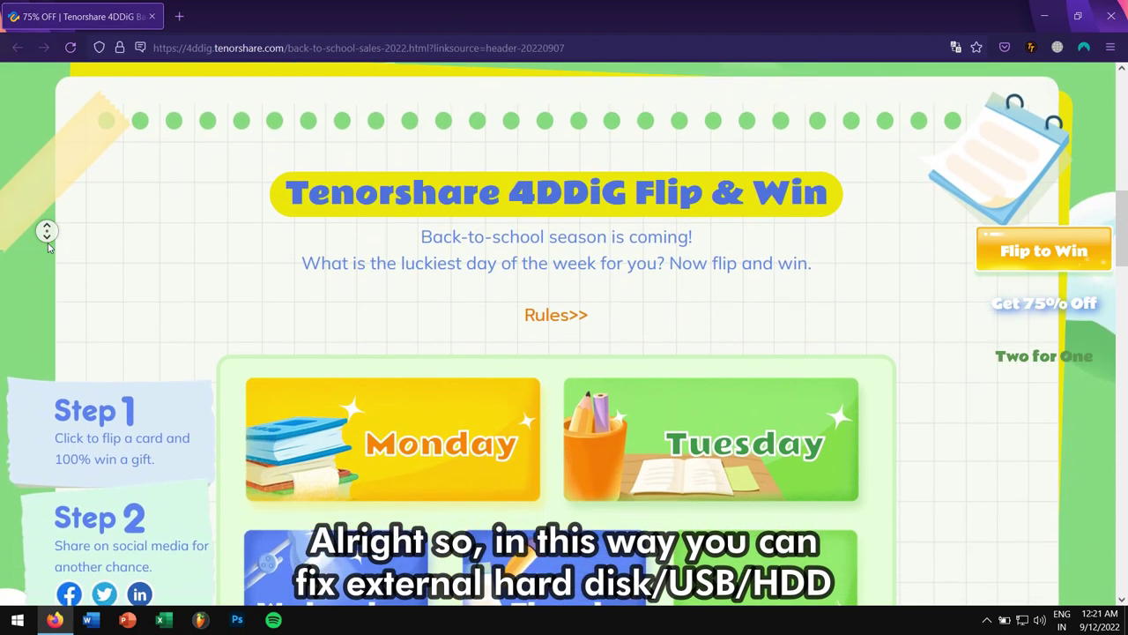
pyautogui.click(47, 242)
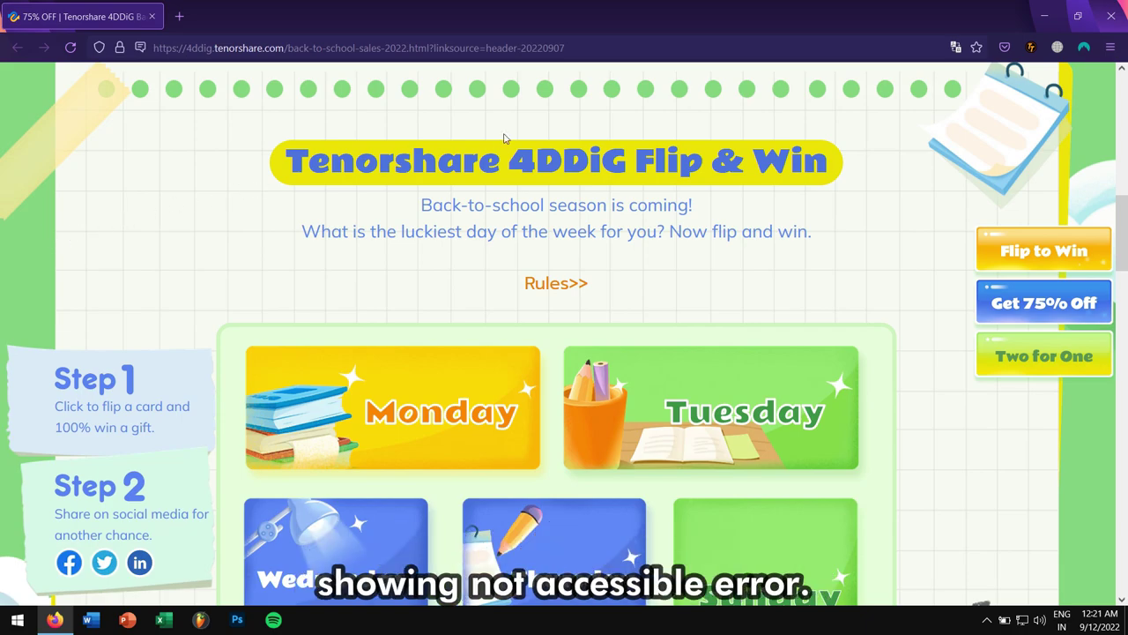
pyautogui.click(1113, 16)
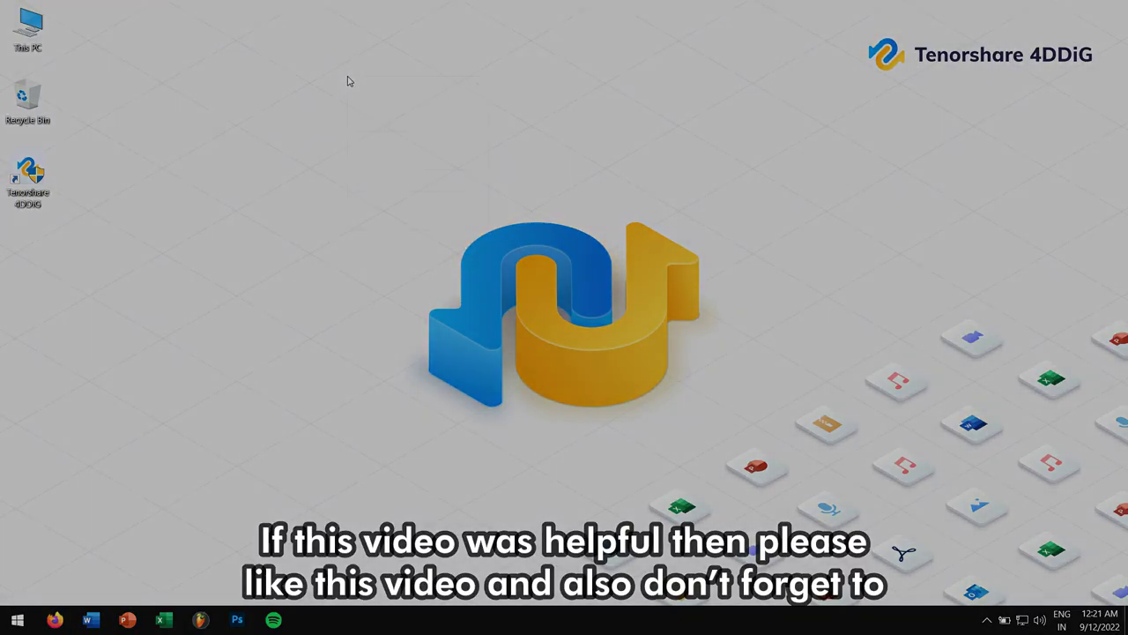
pyautogui.rightClick(348, 82)
pyautogui.click(415, 120)
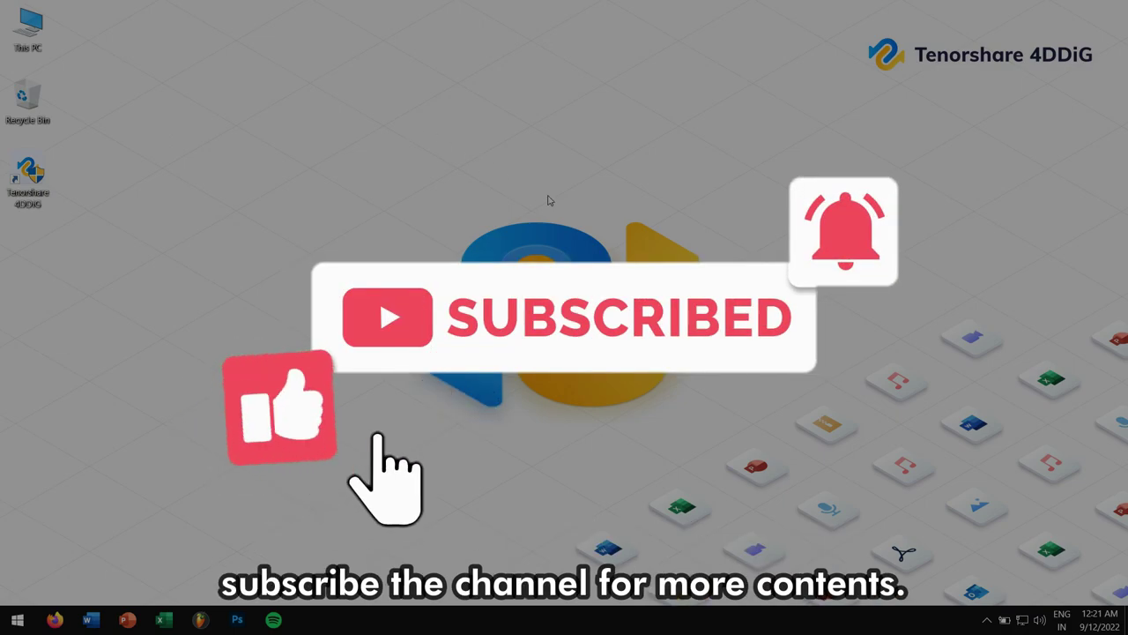
pyautogui.rightClick(795, 161)
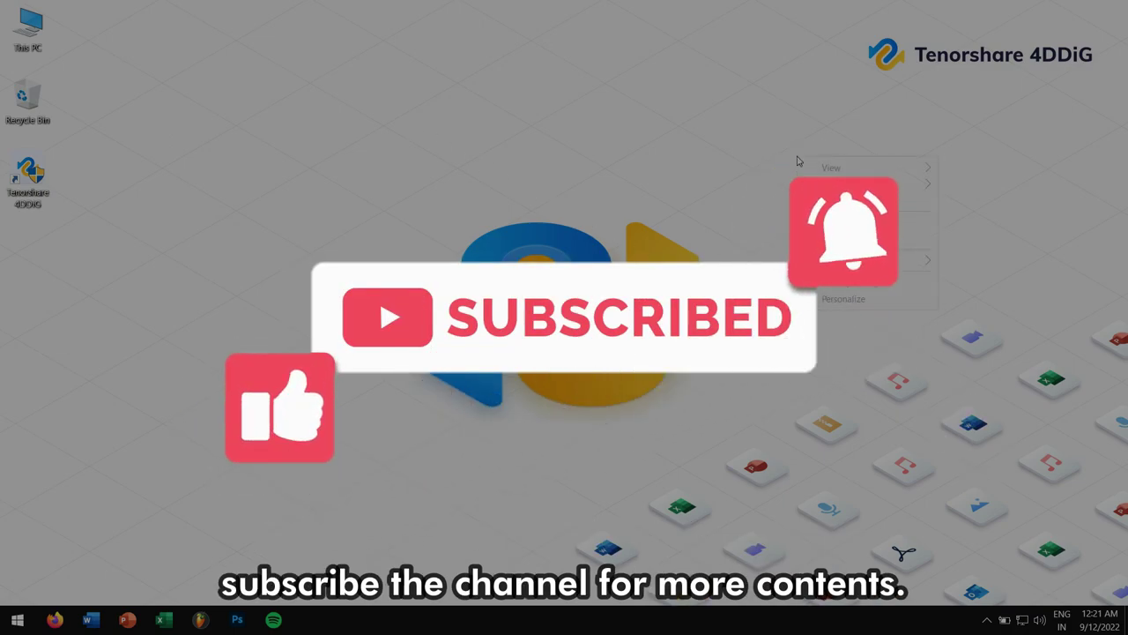